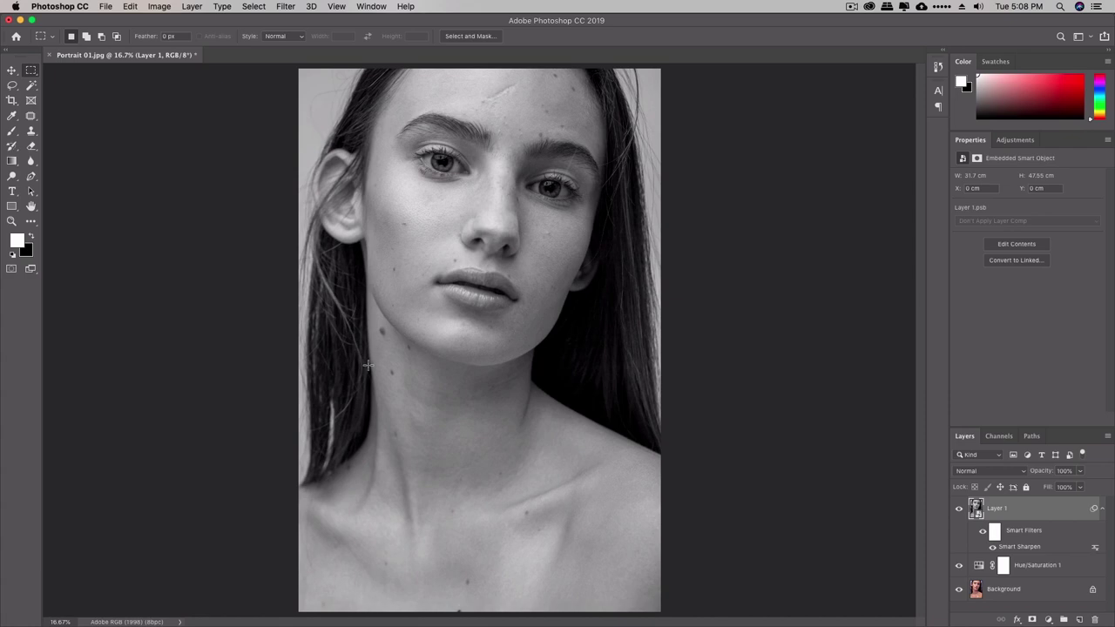
In Export Preferences, set the Quick Export format to JPG at quality 30.
{"action": "left_click", "coordinate": [111, 8]}
{"action": "mouse_move", "coordinate": [142, 155]}
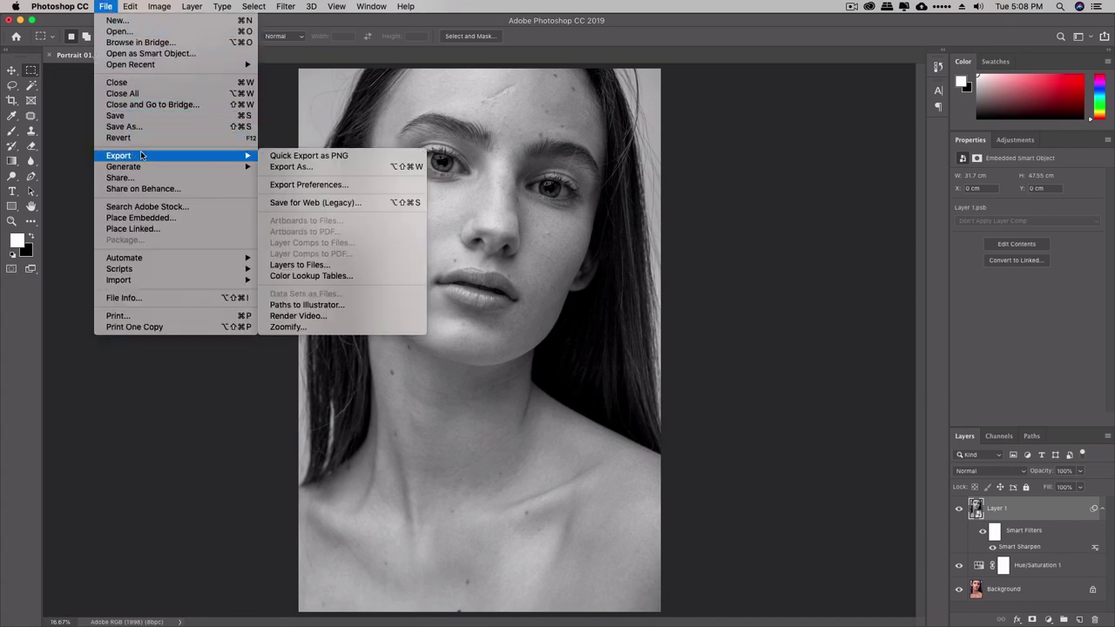
{"action": "left_click", "coordinate": [320, 185]}
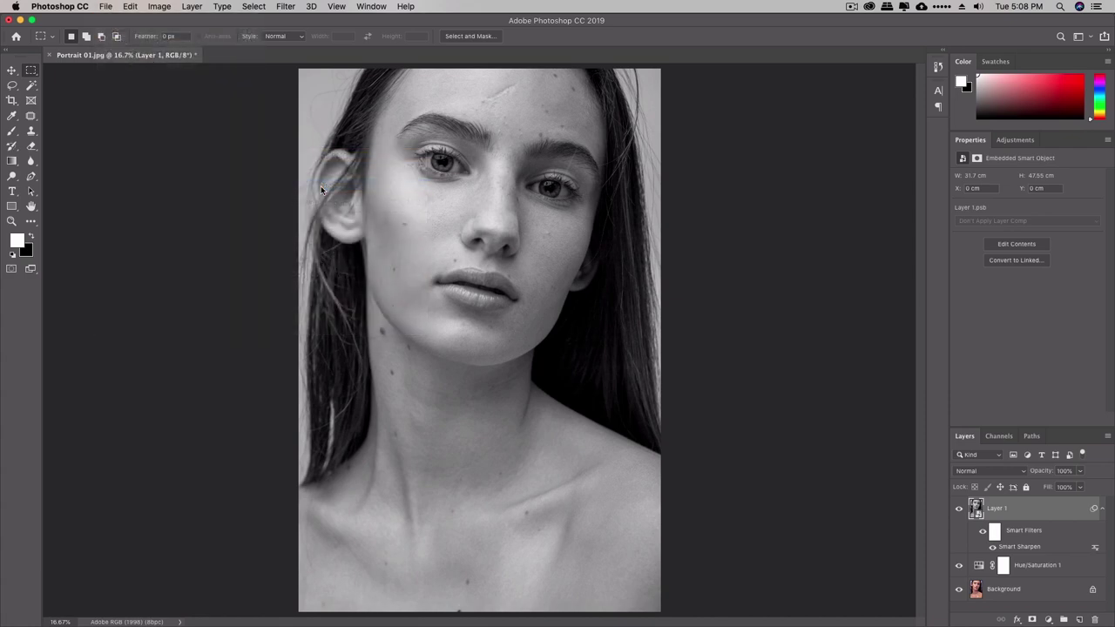
{"action": "left_click", "coordinate": [403, 157]}
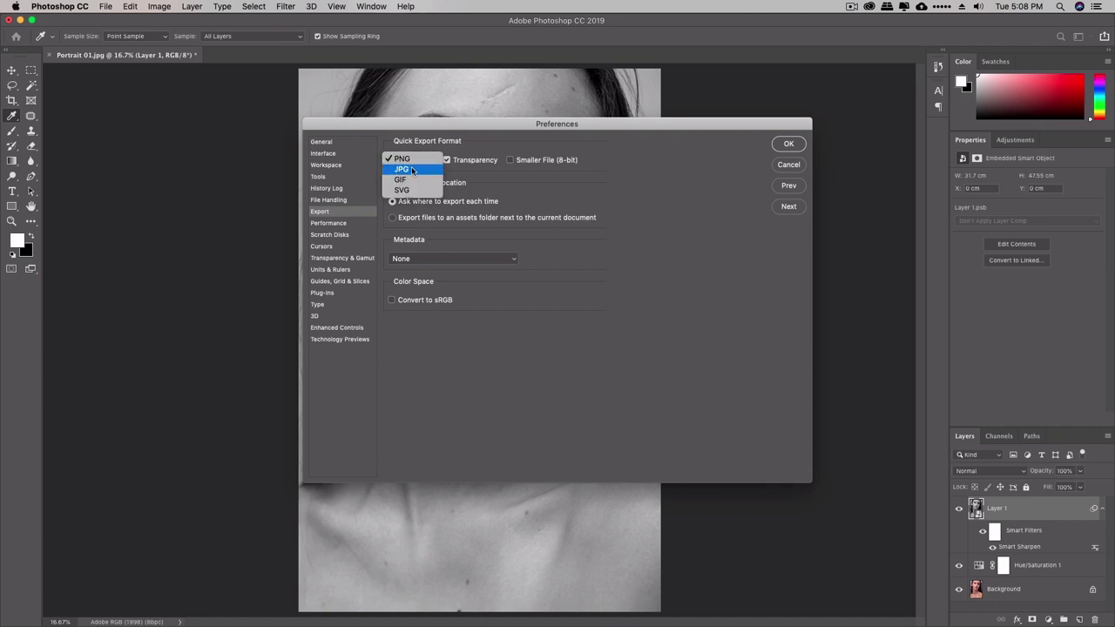
{"action": "left_click", "coordinate": [412, 168]}
{"action": "left_click", "coordinate": [496, 161]}
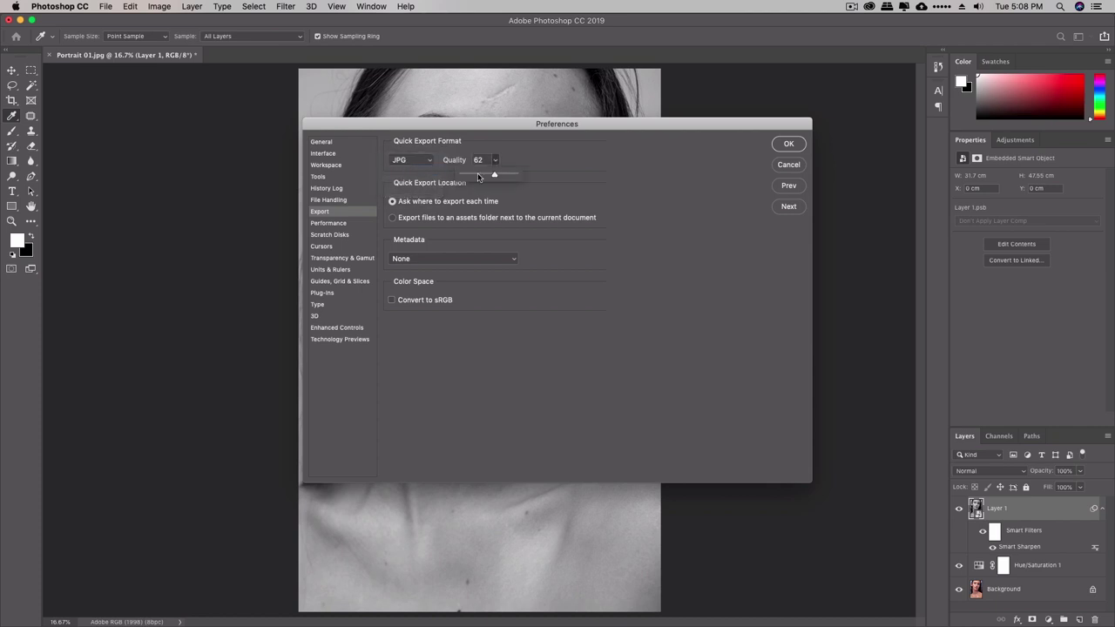
{"action": "left_click_drag", "start_coordinate": [478, 177], "coordinate": [477, 177]}
{"action": "left_click", "coordinate": [433, 189]}
Export to an assets folder beside the document, with Copyright and Contact Info metadata and sRGB conversion.
{"action": "left_click", "coordinate": [428, 218]}
{"action": "left_click", "coordinate": [435, 257]}
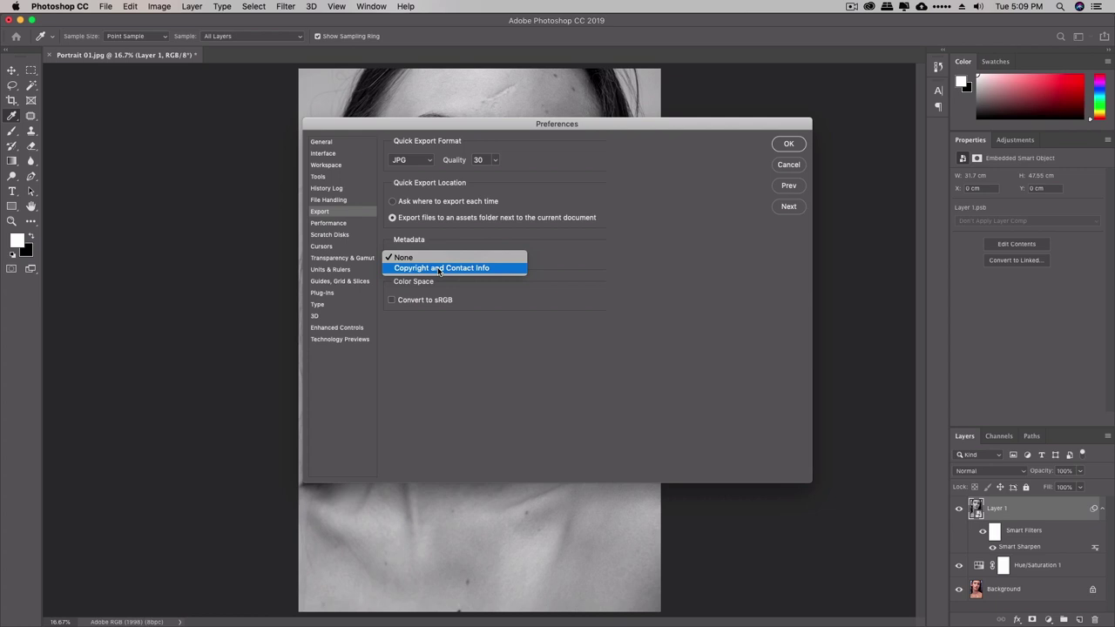
{"action": "left_click", "coordinate": [439, 268]}
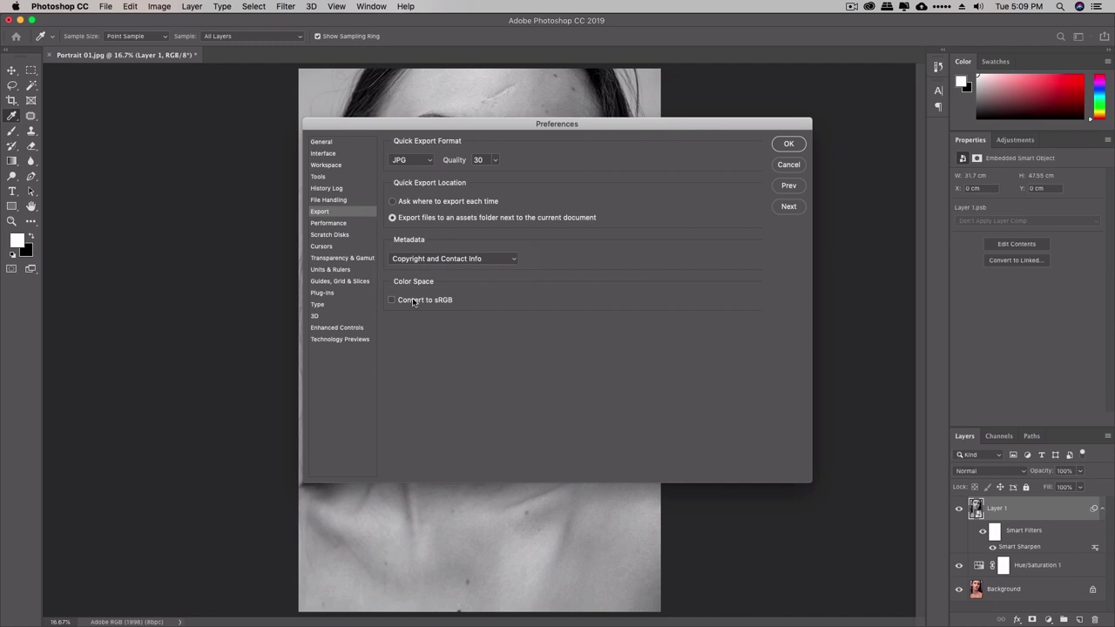
{"action": "left_click", "coordinate": [413, 302]}
{"action": "left_click", "coordinate": [780, 146]}
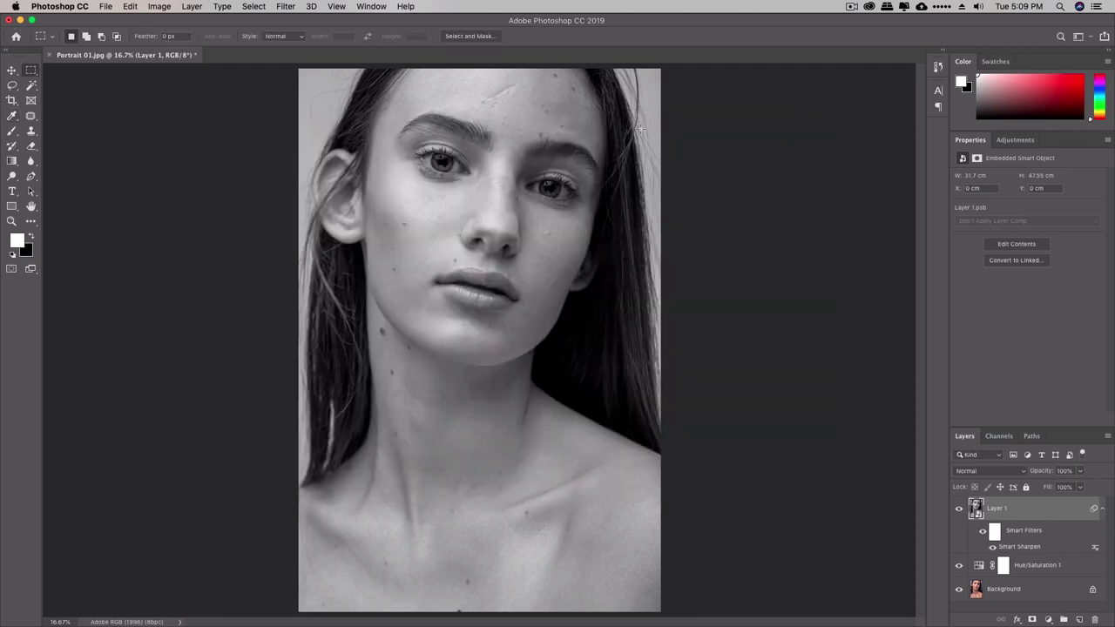
Give File > Export > Quick Export as PNG the F9 shortcut and save the modified Photoshop Defaults set.
{"action": "left_click", "coordinate": [131, 6]}
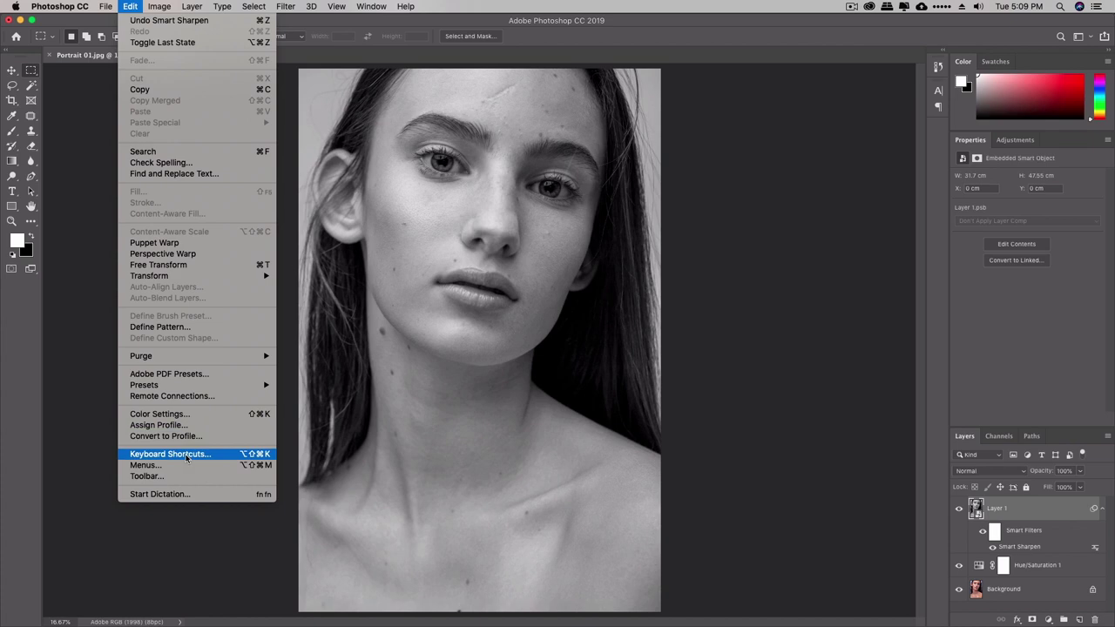
{"action": "left_click", "coordinate": [184, 454]}
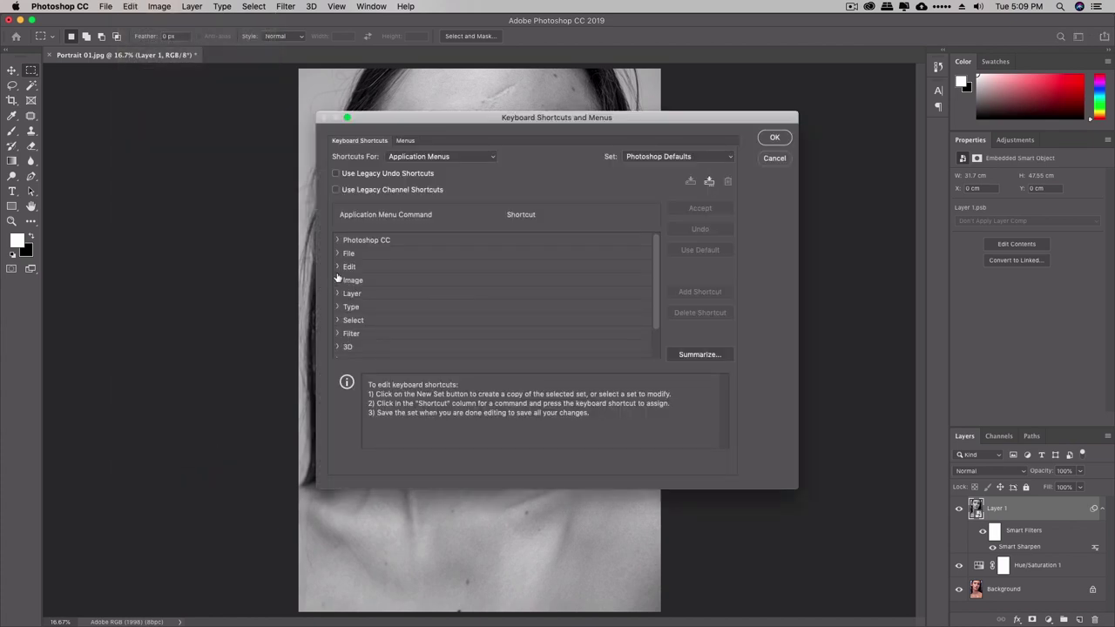
{"action": "left_click", "coordinate": [337, 253]}
{"action": "scroll", "coordinate": [339, 266], "scroll_direction": "down", "scroll_amount": 4}
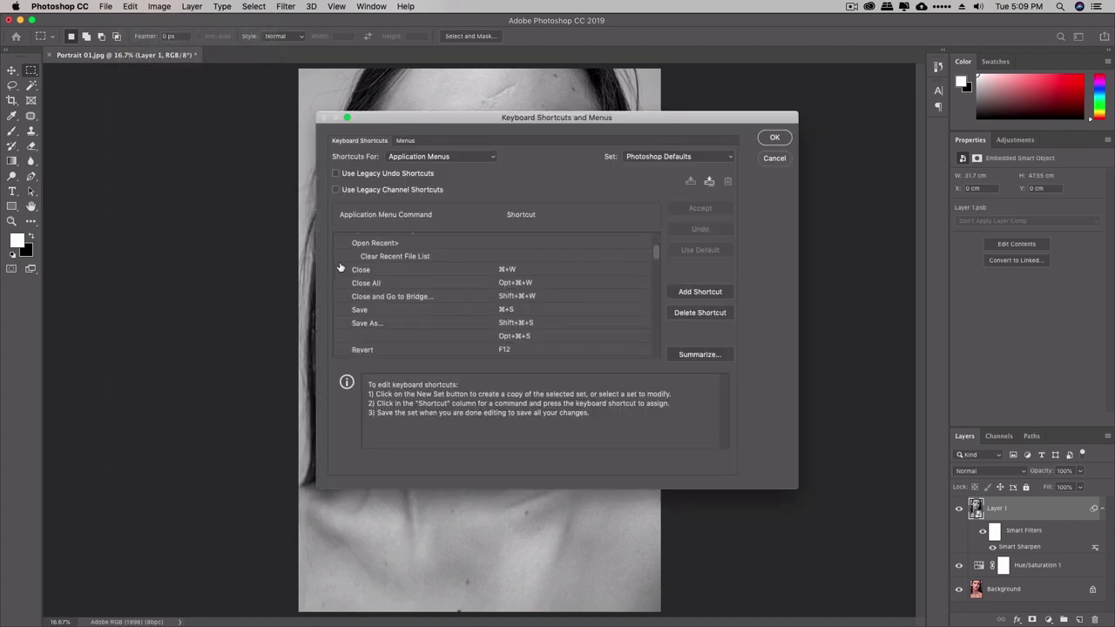
{"action": "scroll", "coordinate": [341, 279], "scroll_direction": "down", "scroll_amount": 3}
{"action": "left_click", "coordinate": [348, 329]}
{"action": "left_click", "coordinate": [357, 318]}
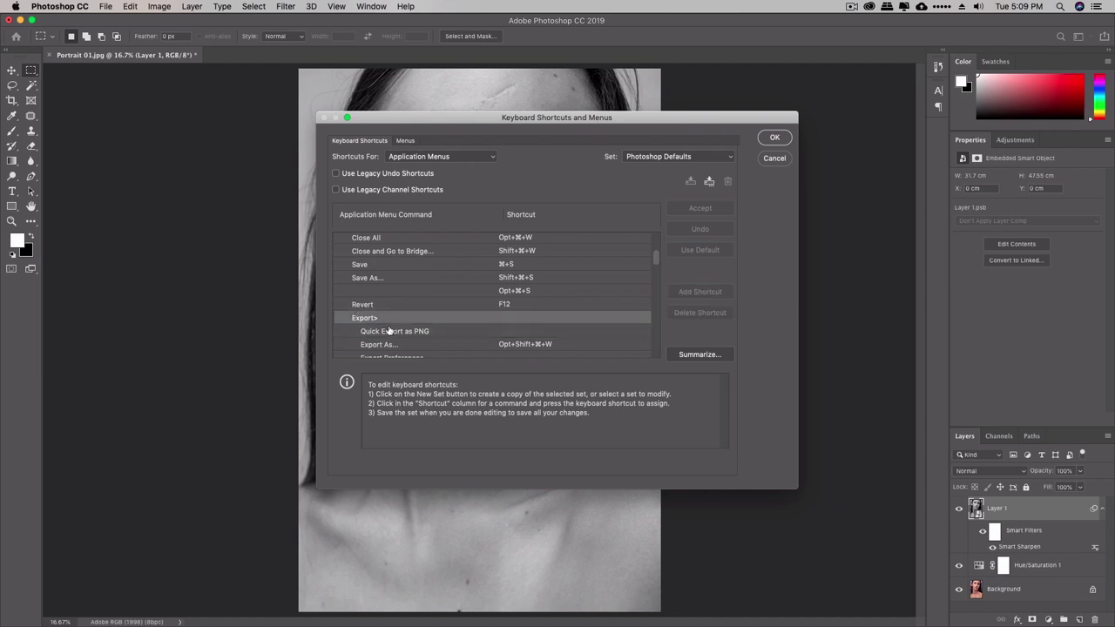
{"action": "left_click", "coordinate": [389, 331]}
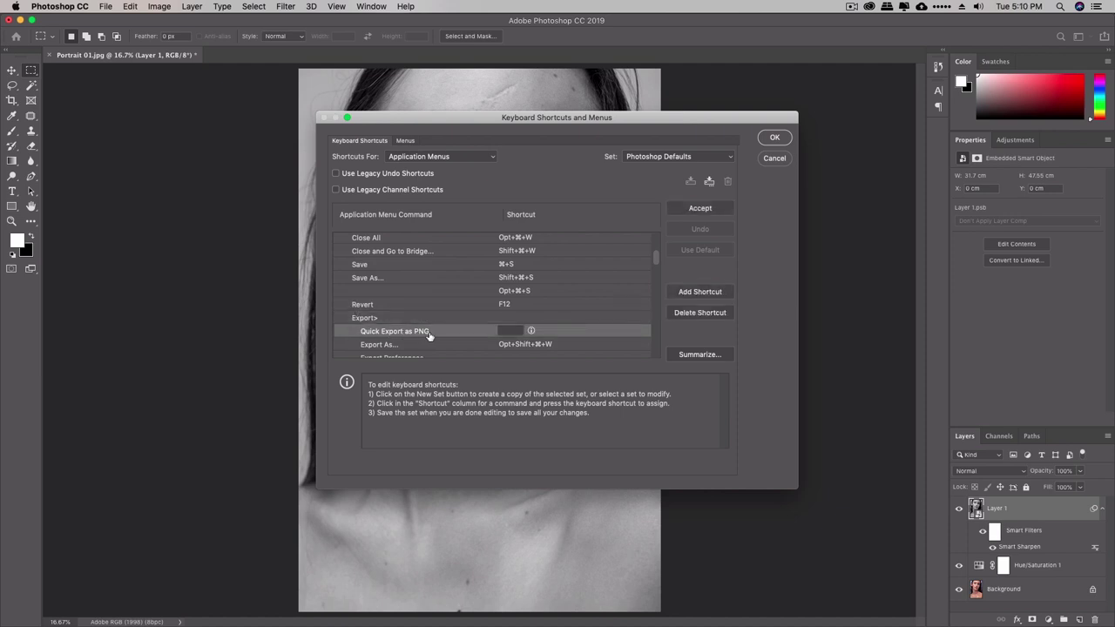
{"action": "left_click", "coordinate": [515, 331]}
{"action": "key", "text": "F9"}
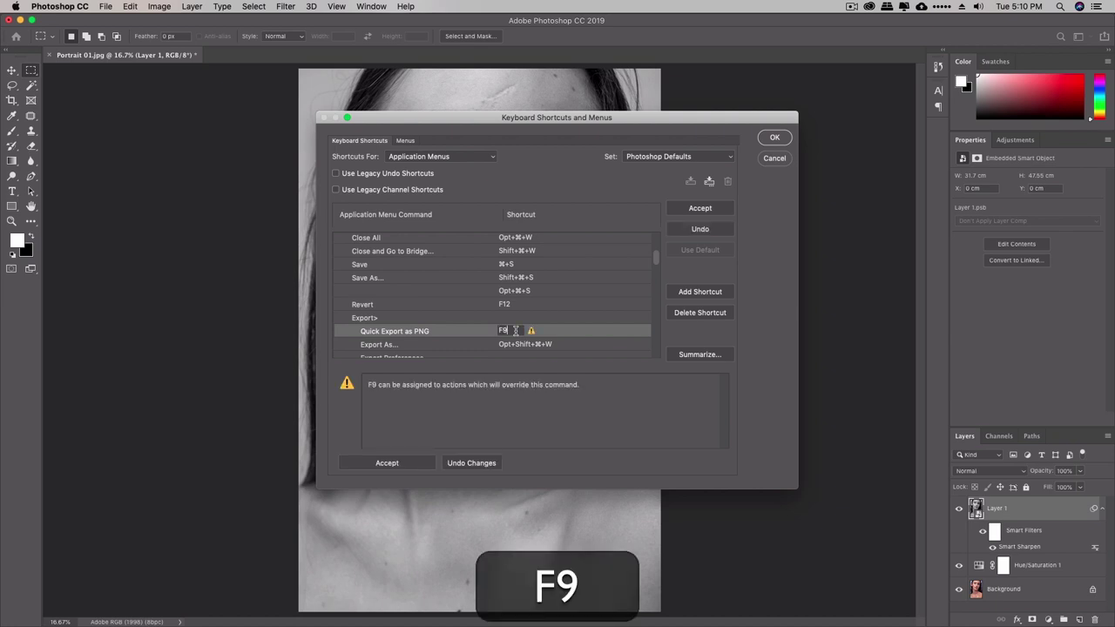
{"action": "left_click", "coordinate": [695, 209]}
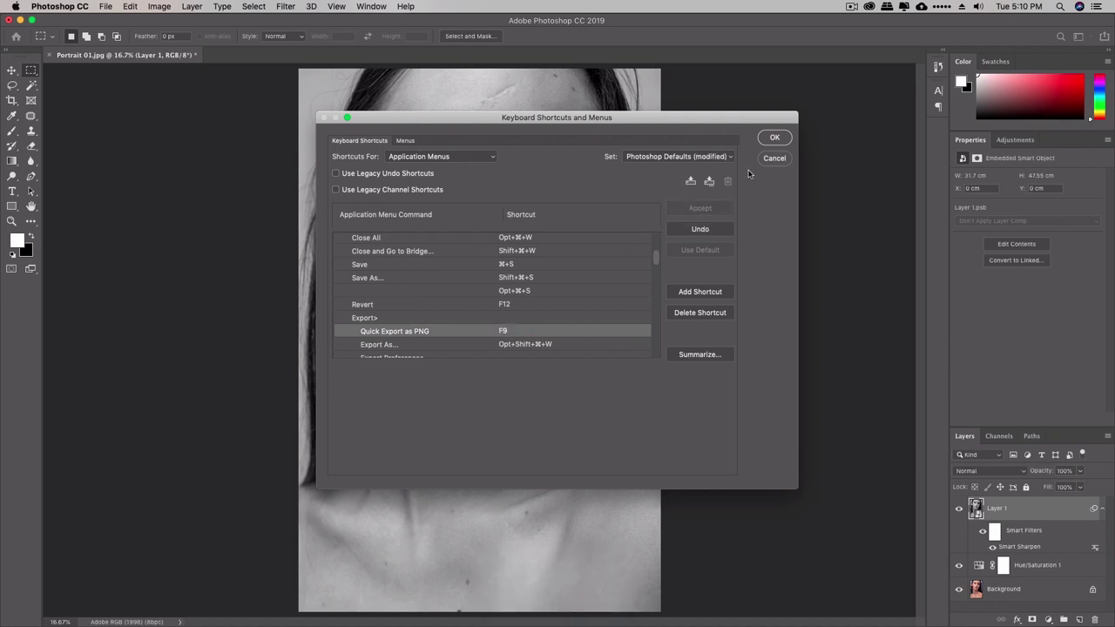
{"action": "left_click", "coordinate": [775, 136]}
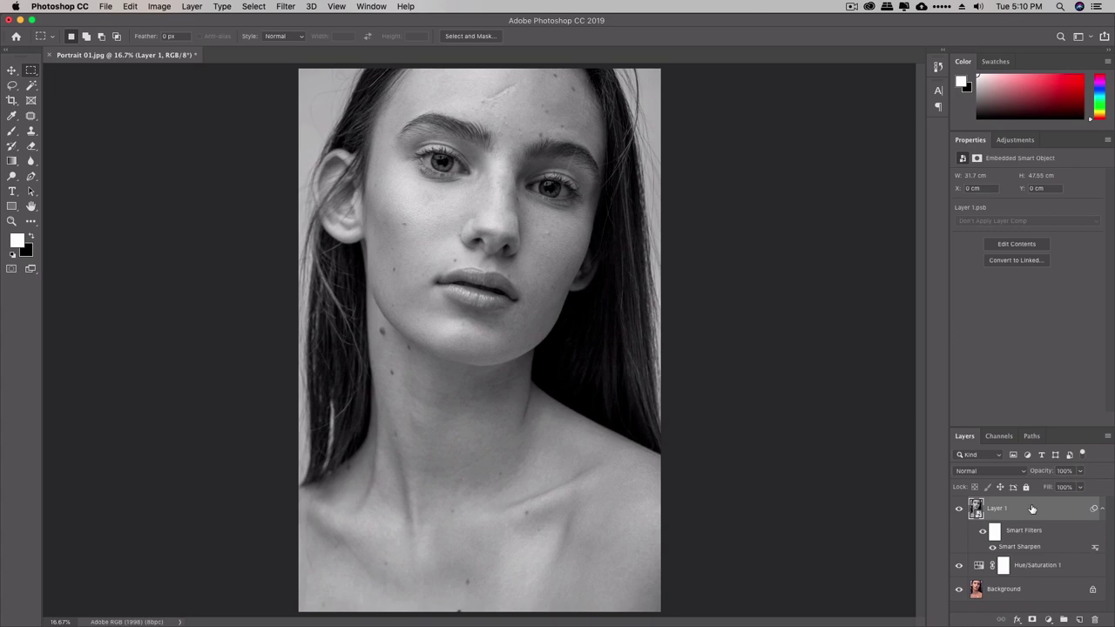
Quick-export the portrait with F9, then open the Portrait 01-assets folder to find Portrait 01.jpg.
{"action": "key", "text": "F9"}
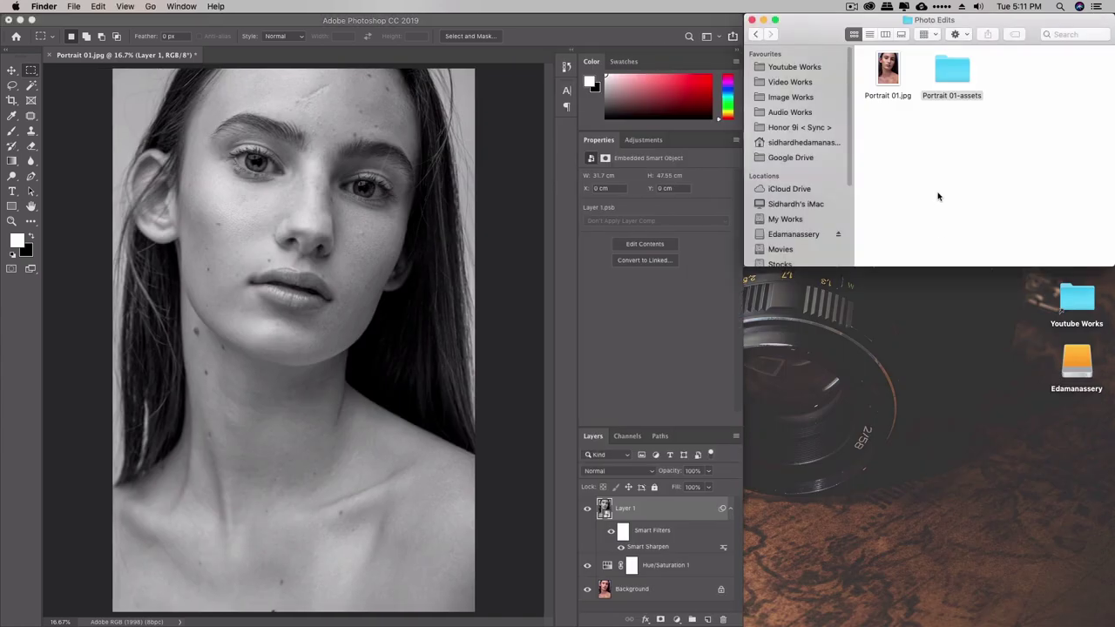
{"action": "left_click", "coordinate": [888, 73]}
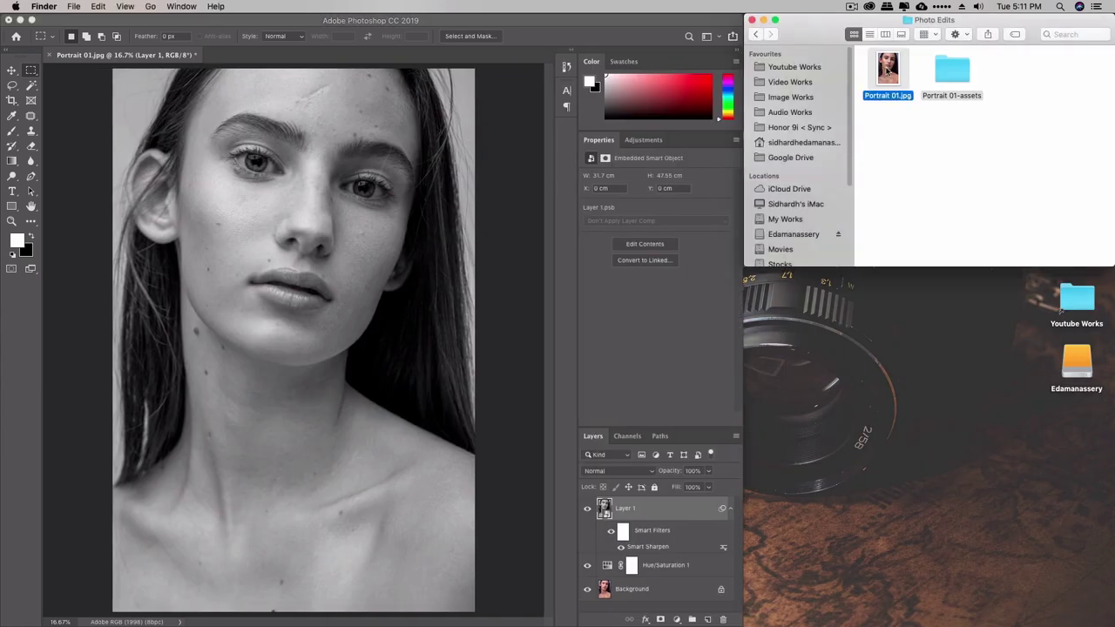
{"action": "left_click", "coordinate": [963, 73]}
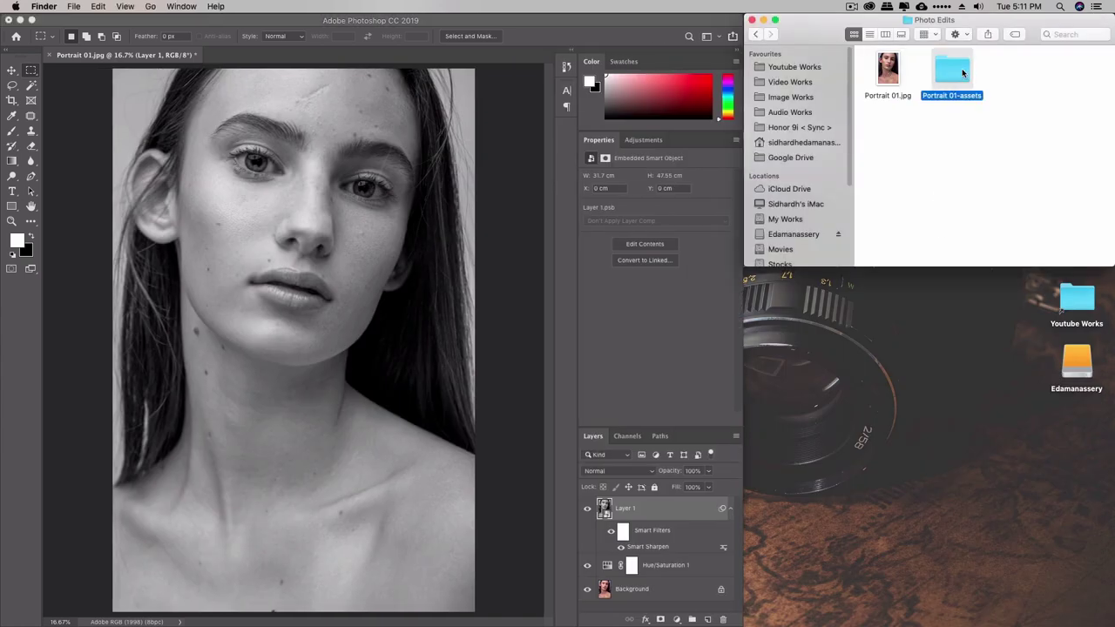
{"action": "double_click", "coordinate": [963, 73]}
{"action": "left_click", "coordinate": [891, 80]}
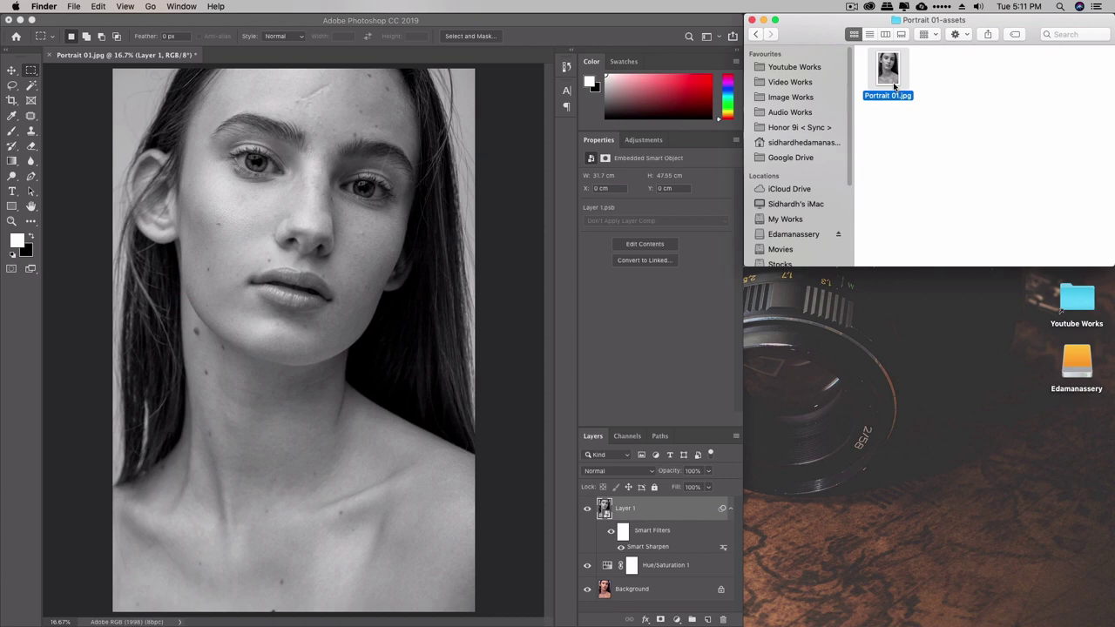
Move the Portrait 01-assets folder to the Trash, then quick-export the portrait again with F9.
{"action": "left_click", "coordinate": [756, 34]}
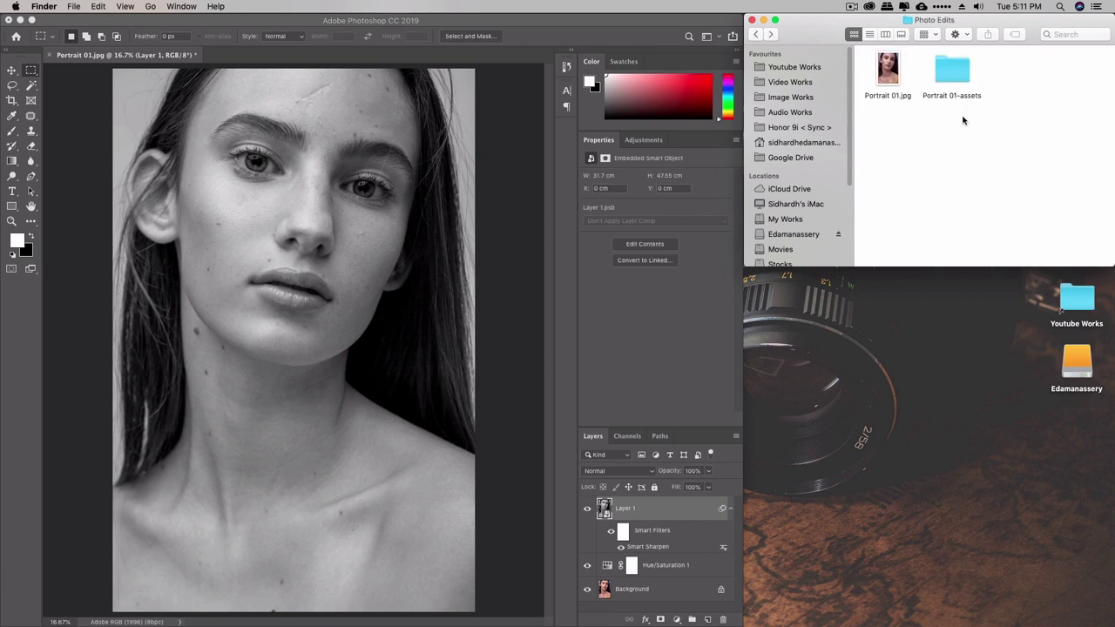
{"action": "key", "text": "super+BackSpace"}
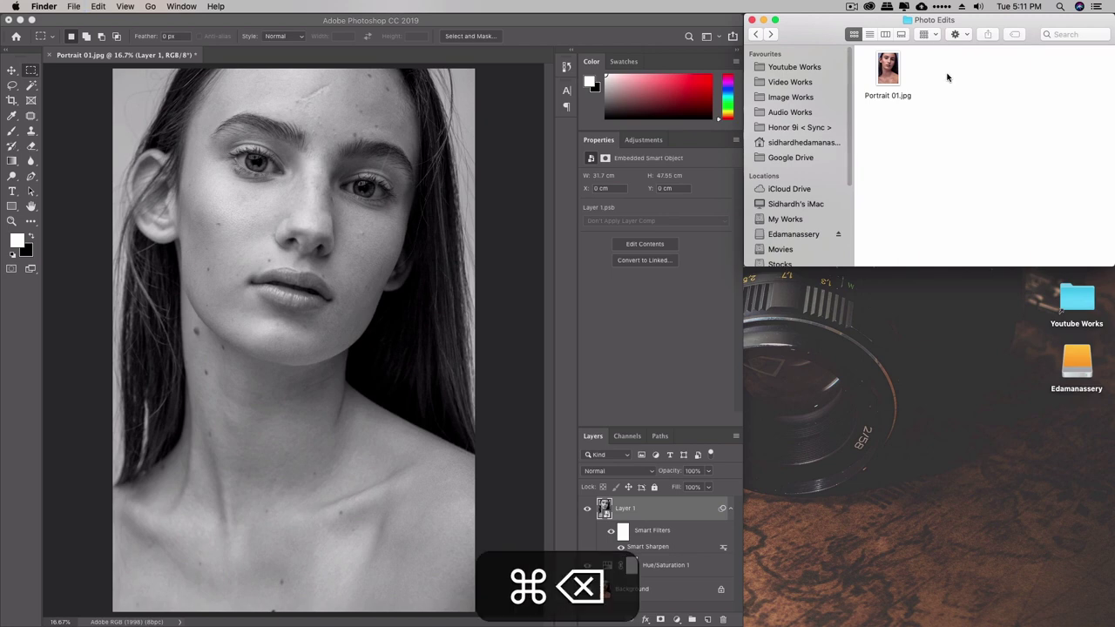
{"action": "left_click", "coordinate": [420, 285]}
{"action": "key", "text": "F9"}
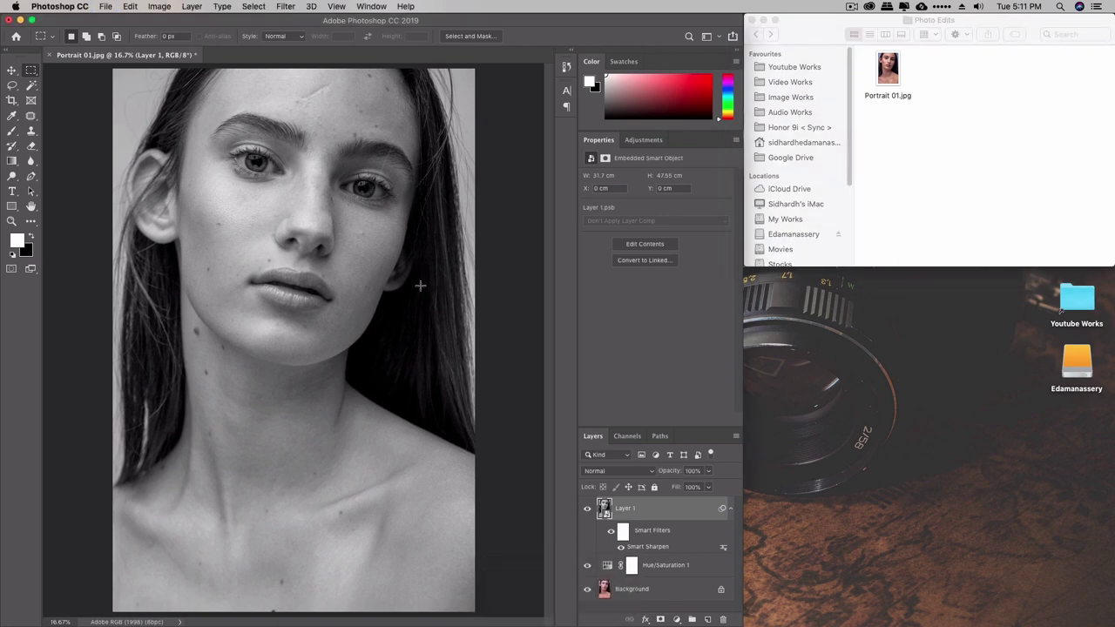
Open the recreated Portrait 01-assets folder to confirm the new Portrait 01.jpg, then undo the last stroke.
{"action": "left_click", "coordinate": [883, 133]}
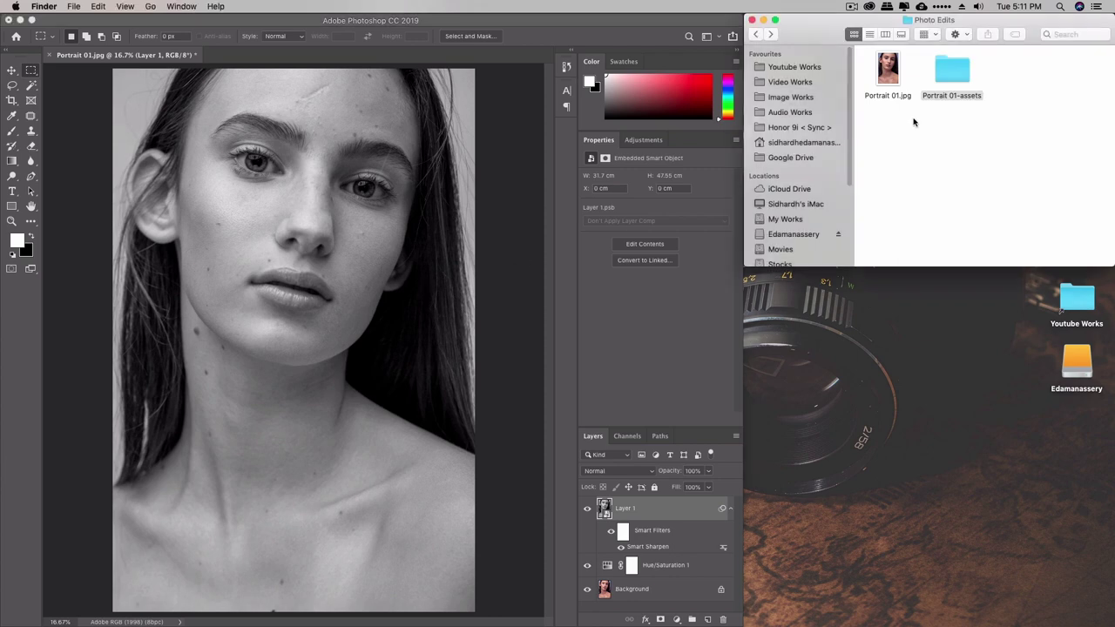
{"action": "double_click", "coordinate": [963, 72]}
{"action": "left_click", "coordinate": [885, 83]}
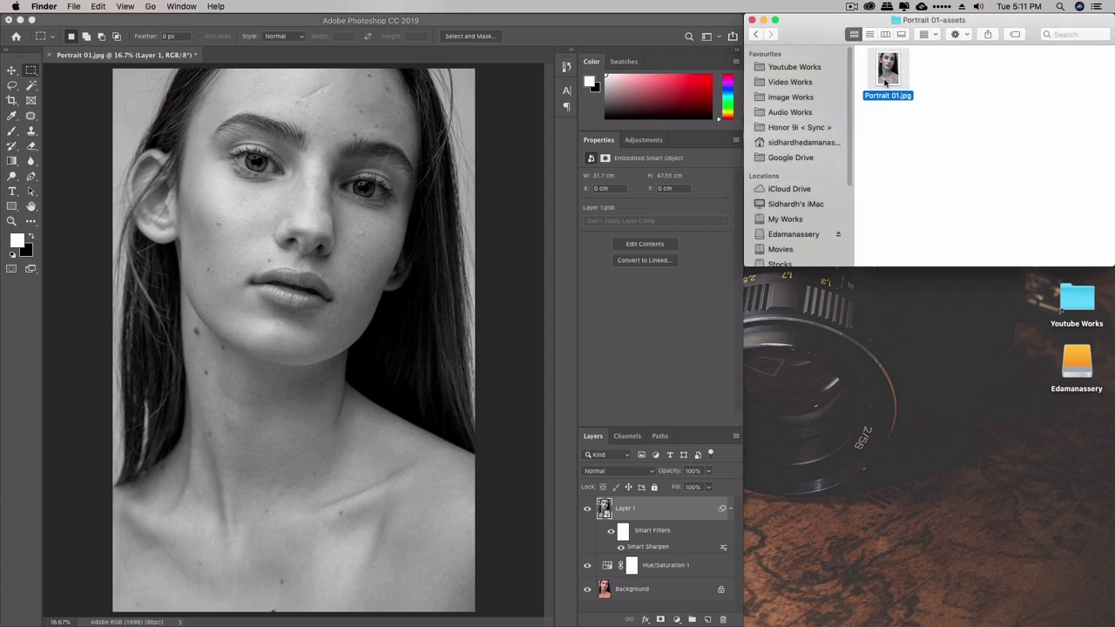
{"action": "key", "text": "super+z"}
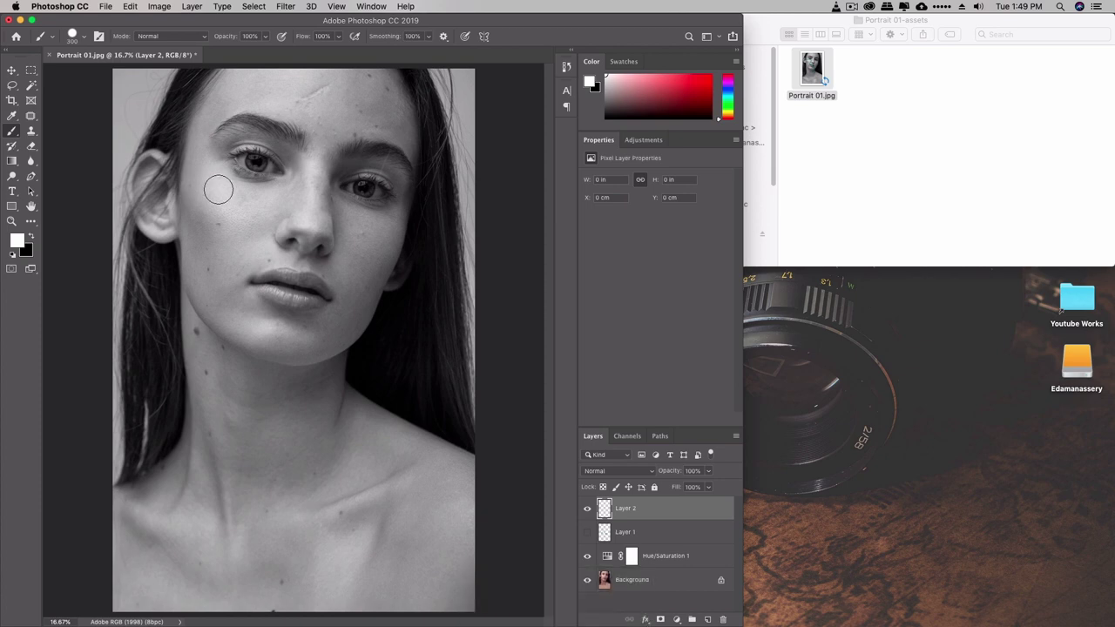
Brush a large white 2 down the face, export it with F9, then re-export showing the 3.
{"action": "left_click_drag", "start_coordinate": [217, 186], "coordinate": [312, 136]}
{"action": "mouse_move", "coordinate": [338, 224]}
{"action": "left_mouse_down"}
{"action": "mouse_move", "coordinate": [232, 446]}
{"action": "mouse_move", "coordinate": [273, 460]}
{"action": "mouse_move", "coordinate": [411, 453]}
{"action": "left_mouse_up"}
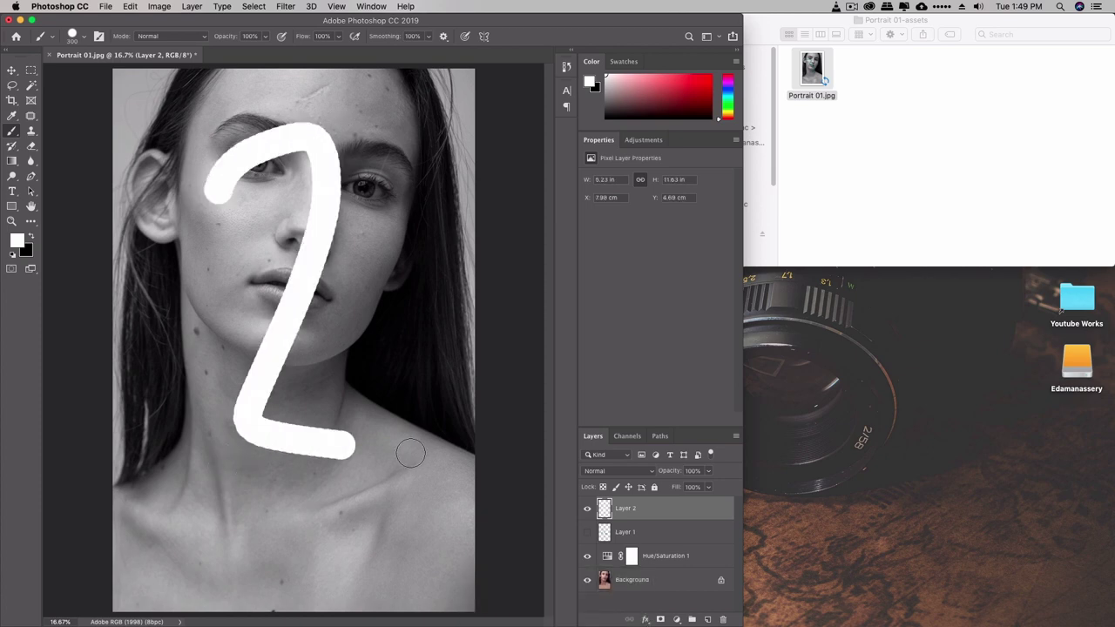
{"action": "key", "text": "F9"}
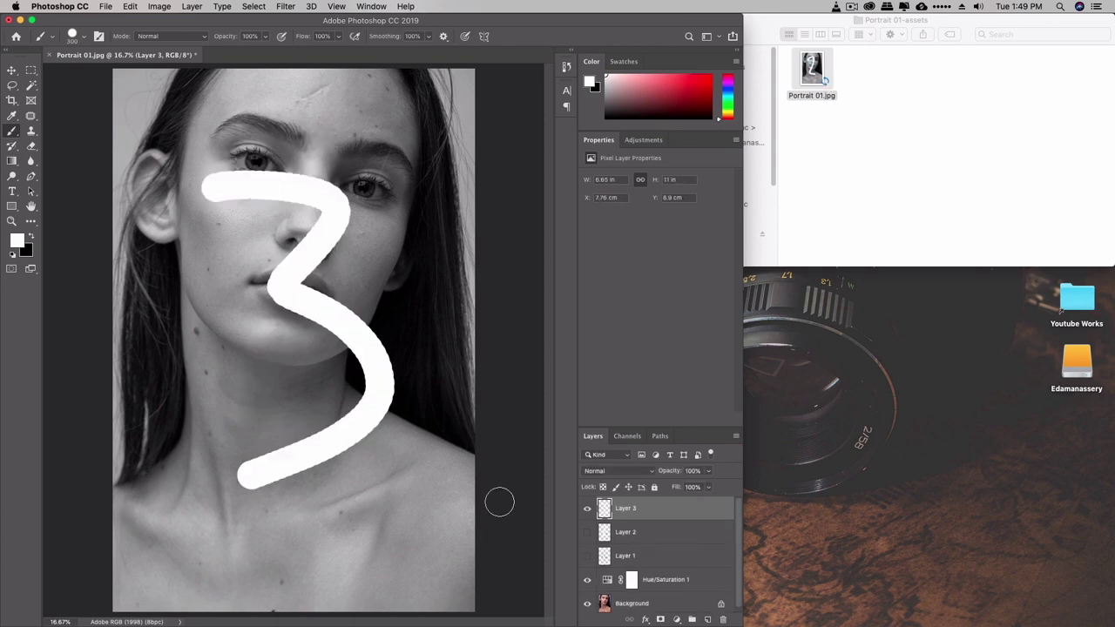
{"action": "key", "text": "F9"}
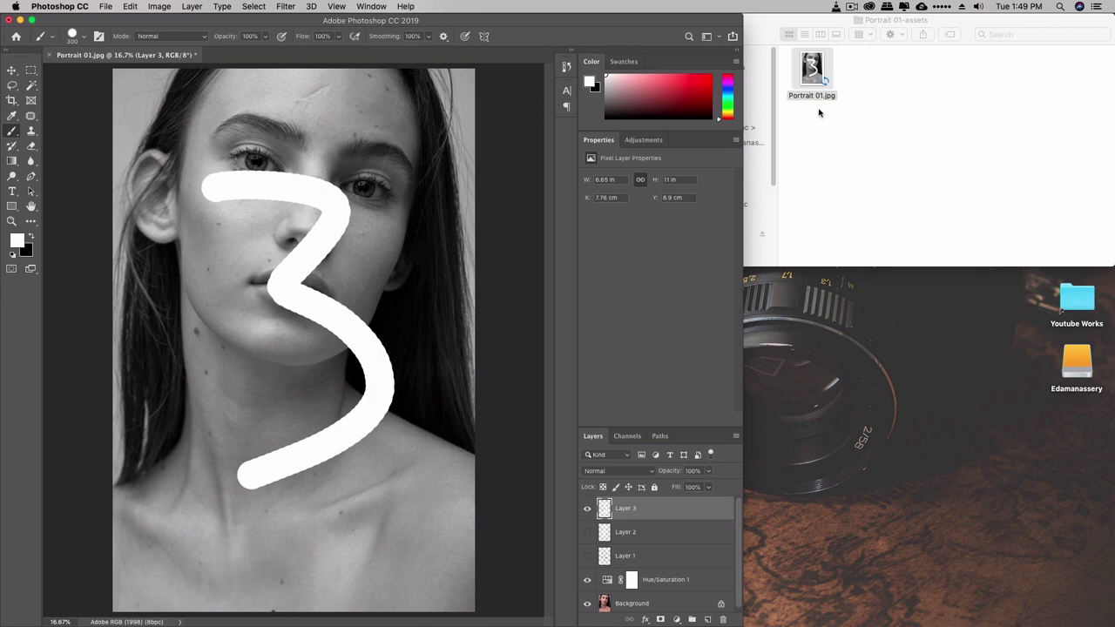
In Finder, go to Google Drive > Photo Edits > Portrait 01-assets and select Portrait 01.jpg with the 3.
{"action": "left_click", "coordinate": [841, 150]}
{"action": "left_click", "coordinate": [725, 159]}
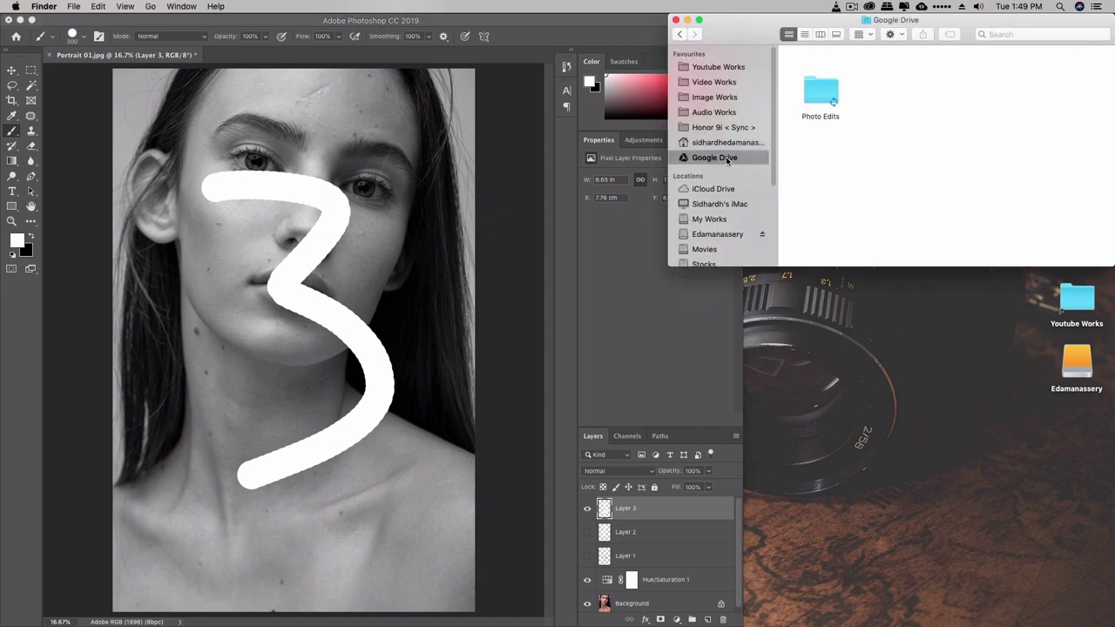
{"action": "double_click", "coordinate": [829, 95]}
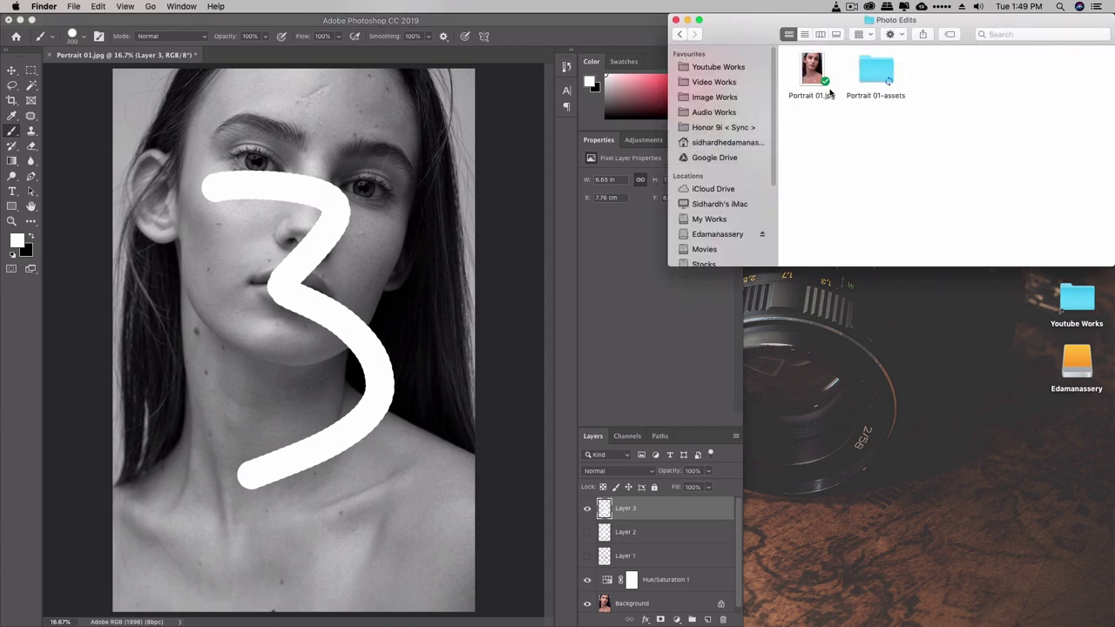
{"action": "left_click", "coordinate": [808, 75]}
{"action": "double_click", "coordinate": [874, 74]}
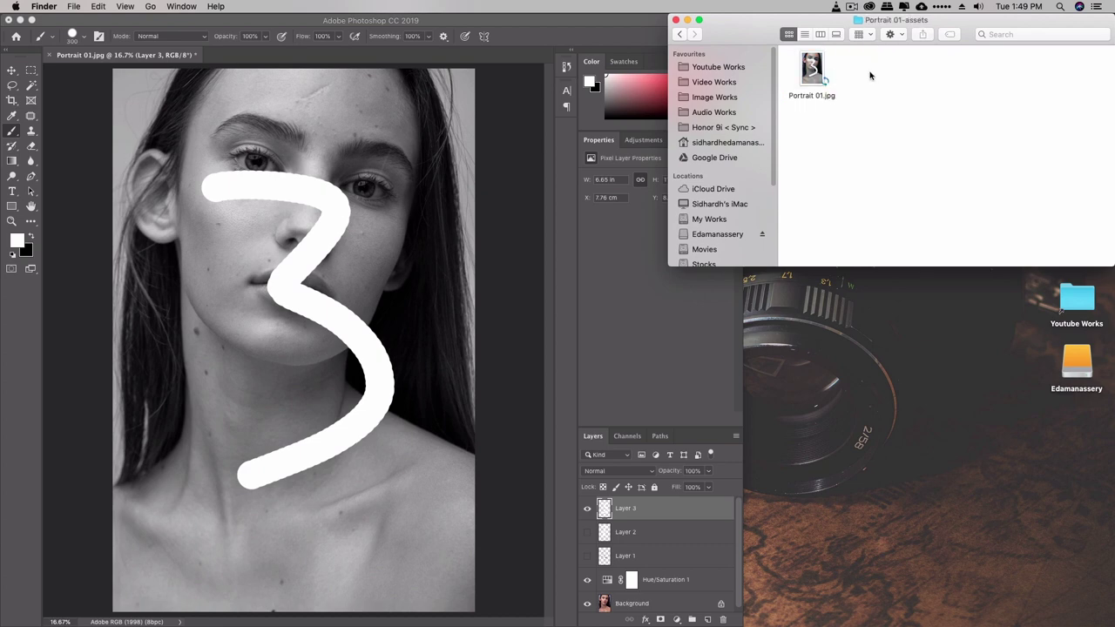
{"action": "left_click", "coordinate": [811, 75]}
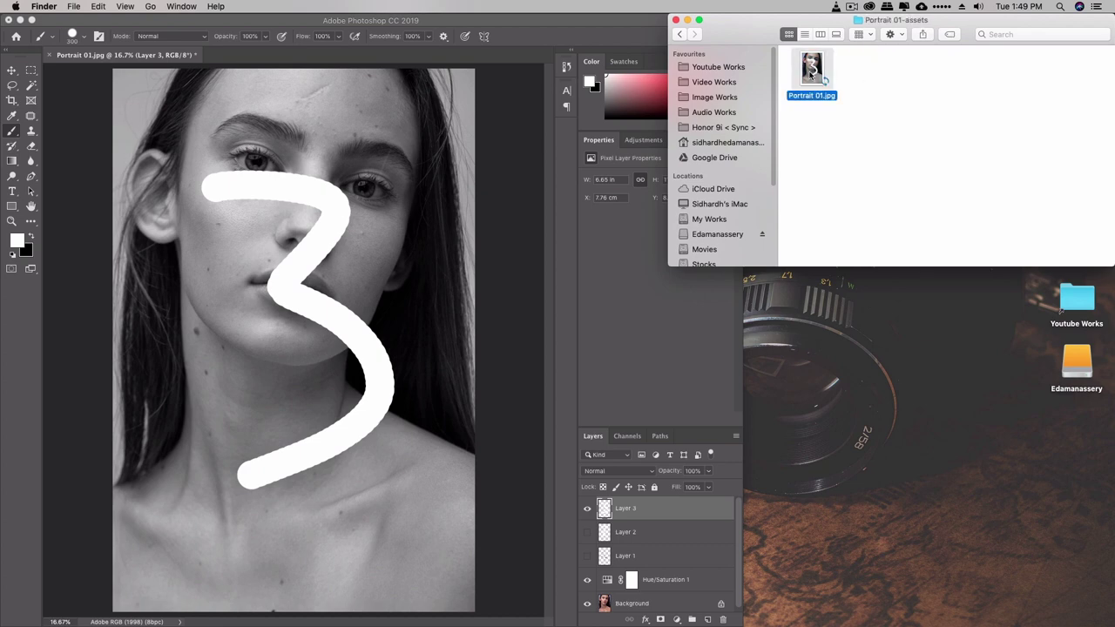
{"action": "key", "text": "super+z"}
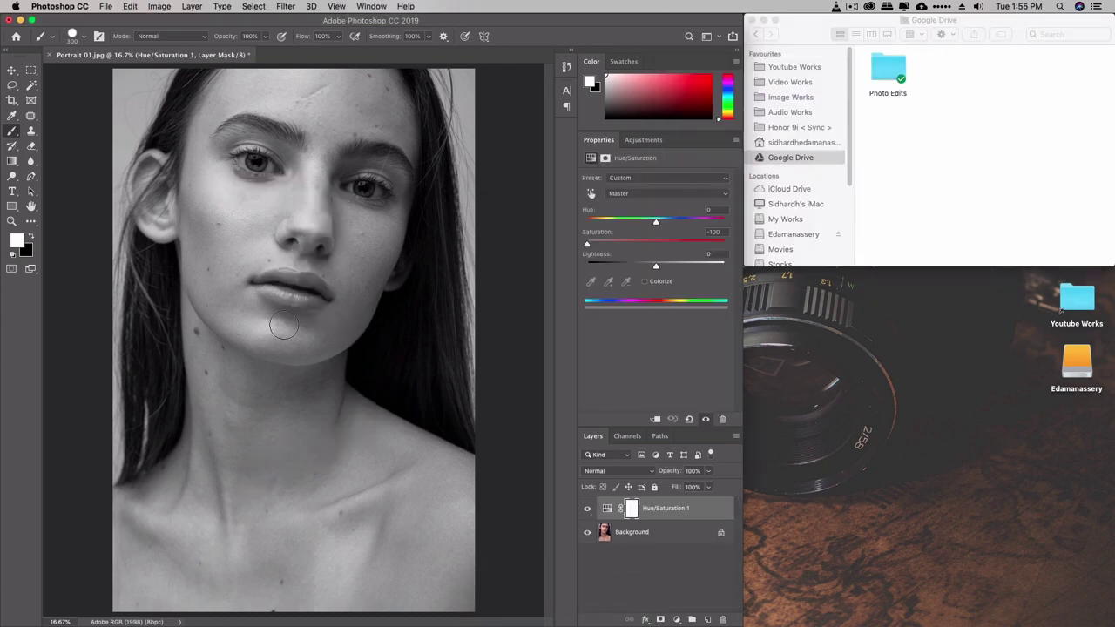
Export the plain portrait with F9, then open Google Drive > Photo Edits > Portrait 01-assets in Finder.
{"action": "key", "text": "F9"}
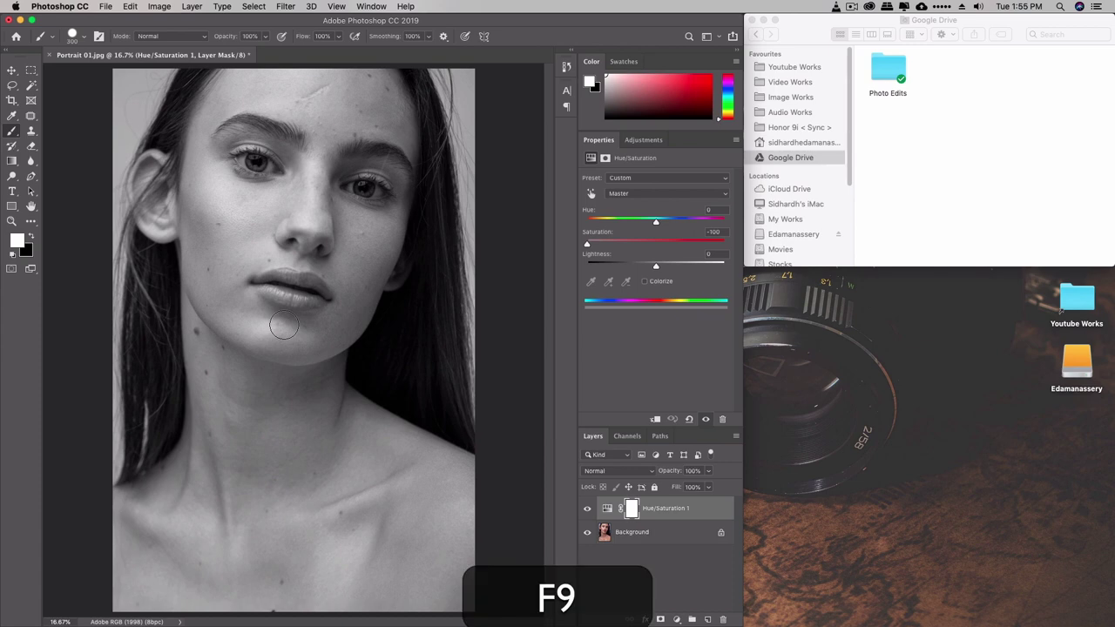
{"action": "double_click", "coordinate": [893, 57]}
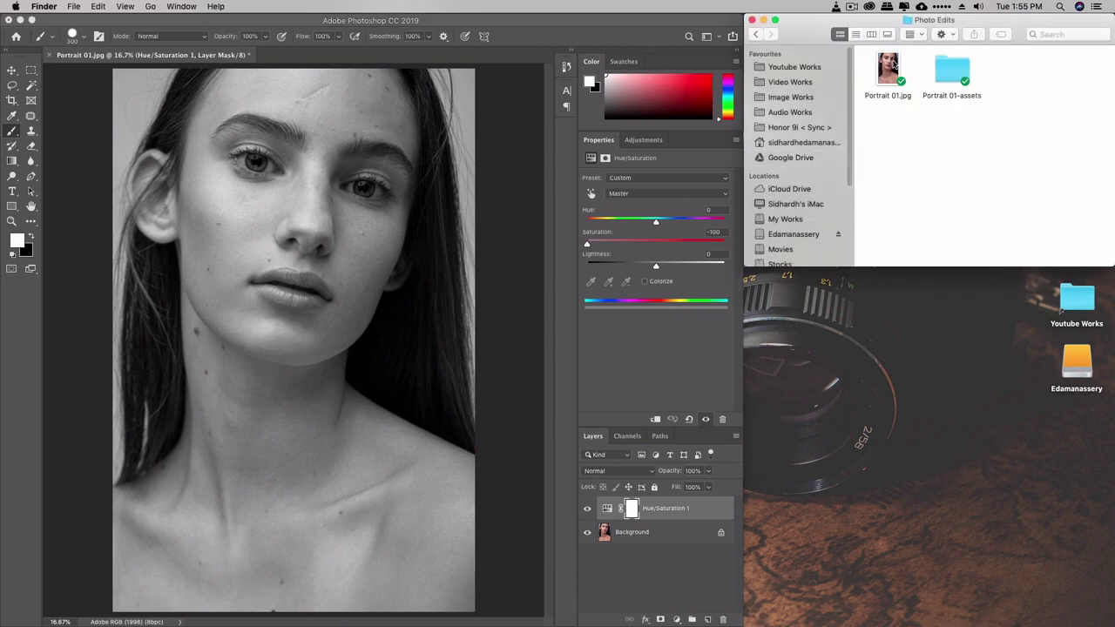
{"action": "key", "text": "super+bracketleft"}
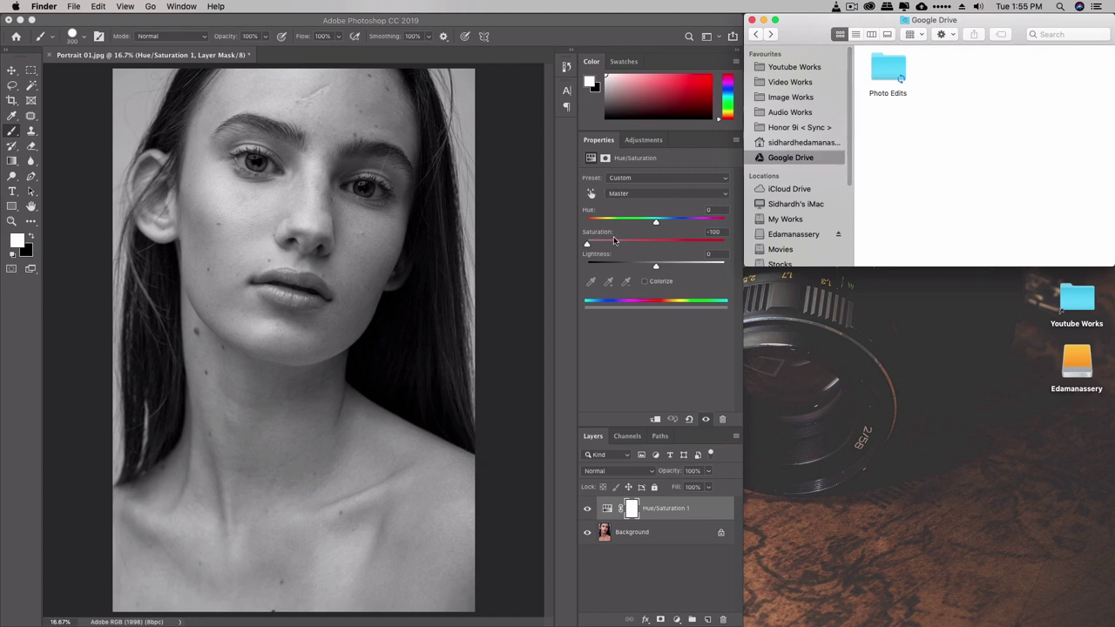
{"action": "double_click", "coordinate": [888, 70]}
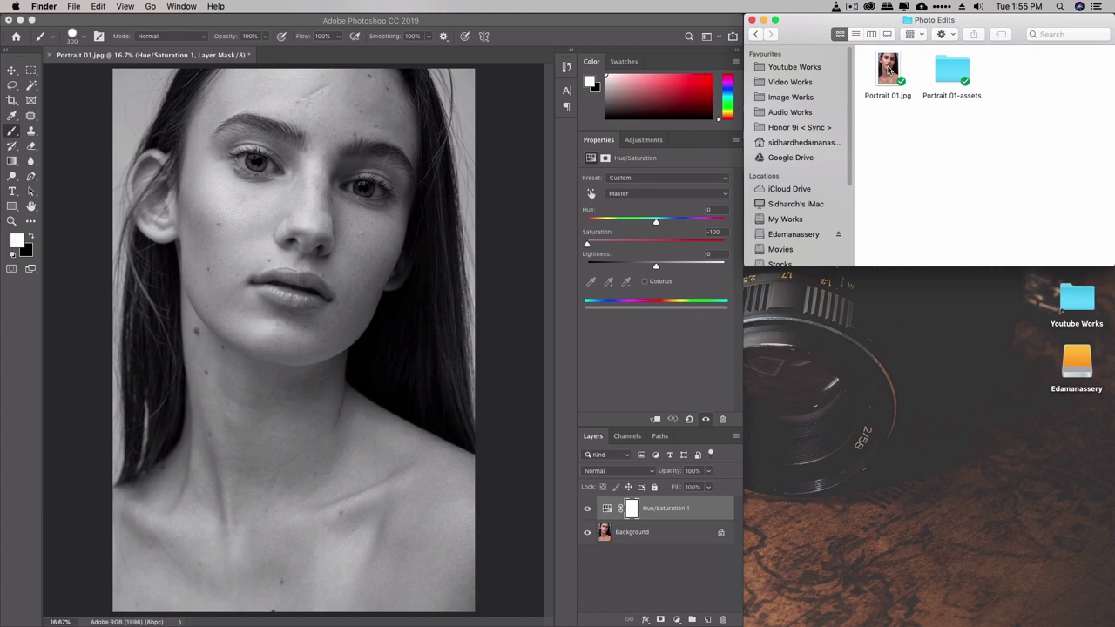
{"action": "left_click", "coordinate": [889, 71]}
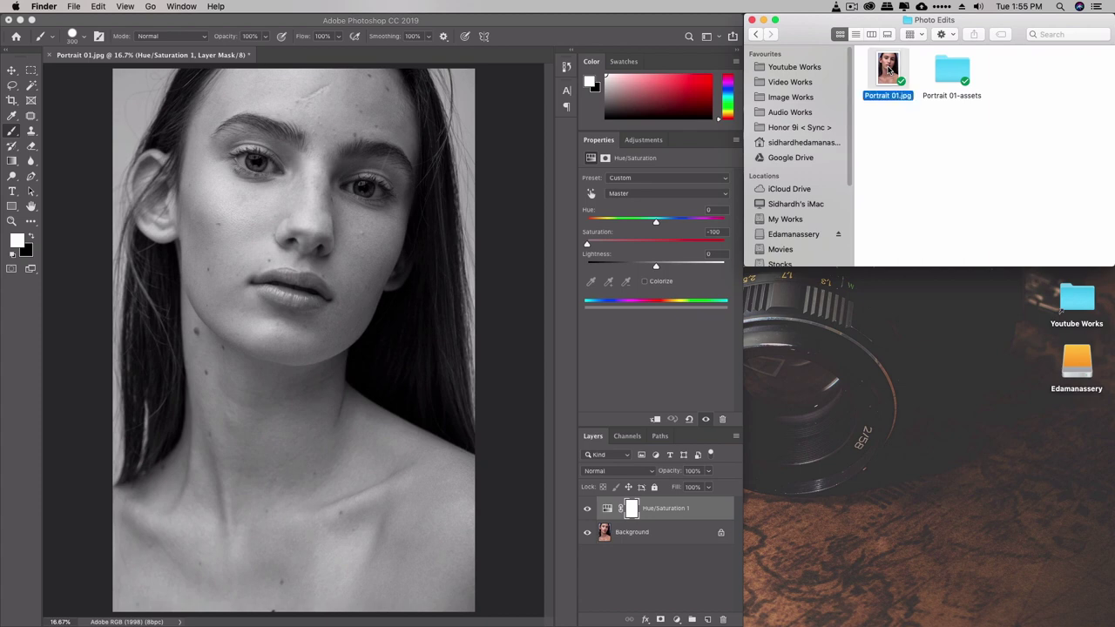
{"action": "double_click", "coordinate": [950, 74]}
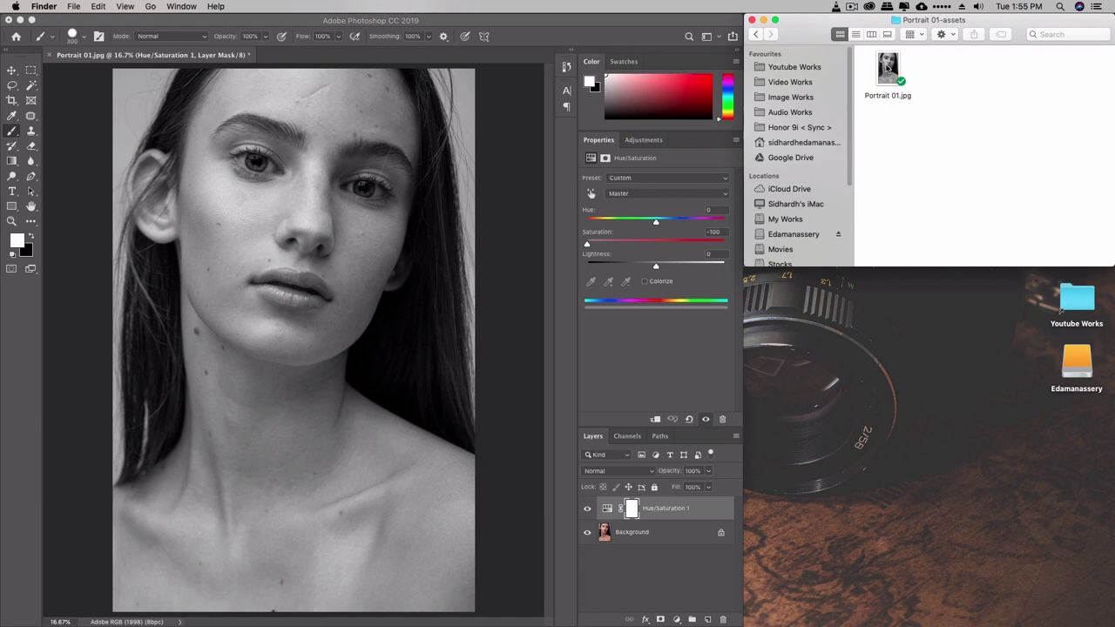
Copy Portrait 01.jpg's Google Drive link from Finder and load it in Opera.
{"action": "right_click", "coordinate": [887, 63]}
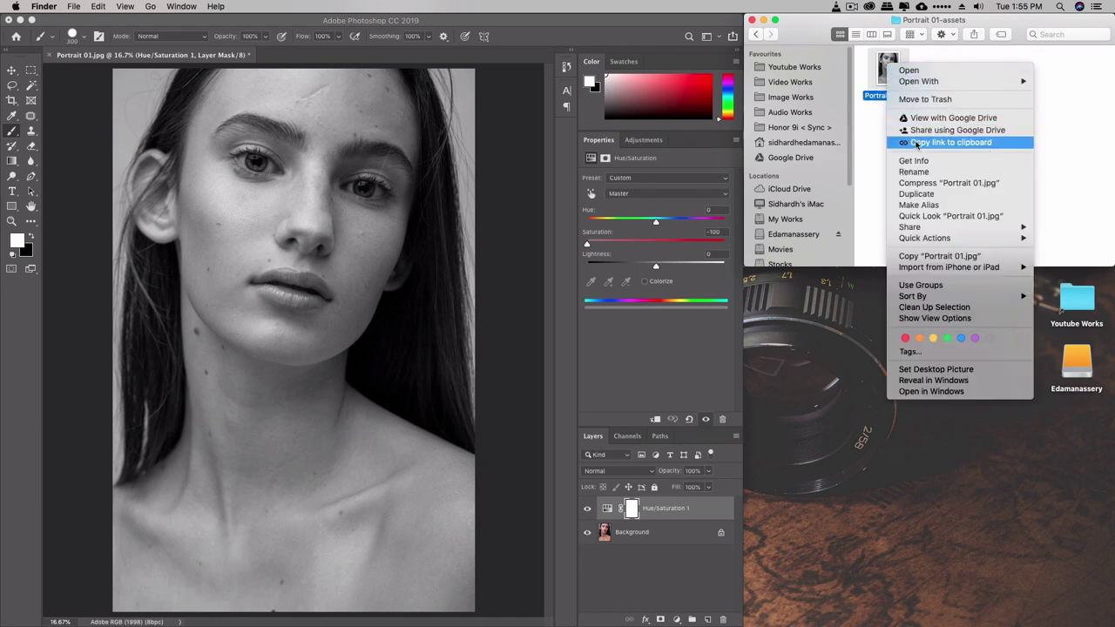
{"action": "left_click", "coordinate": [915, 143]}
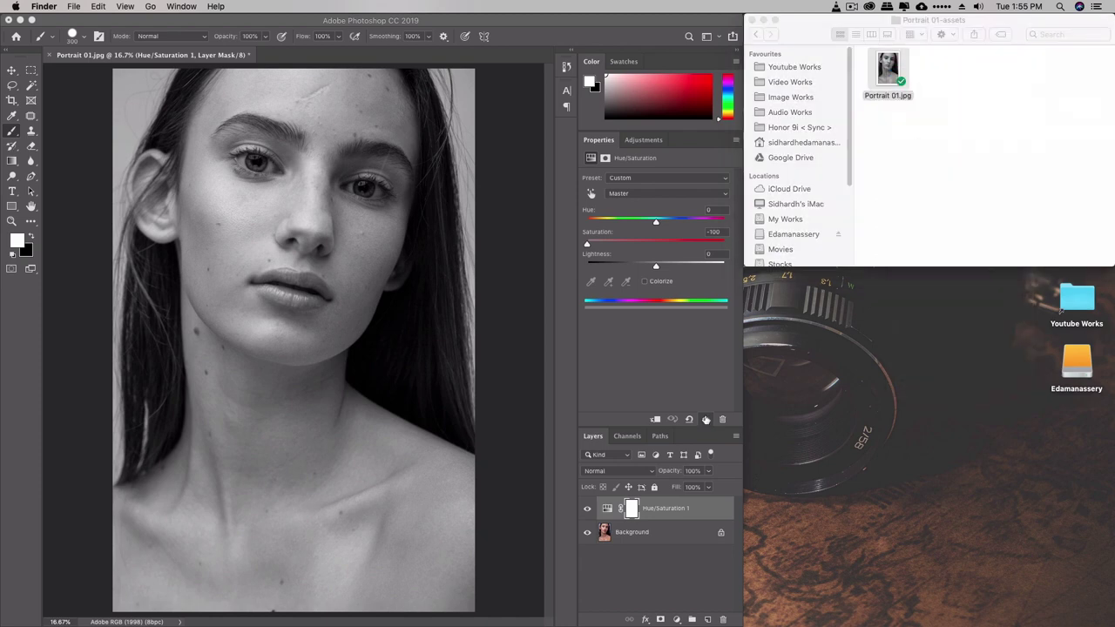
{"action": "left_click", "coordinate": [369, 610]}
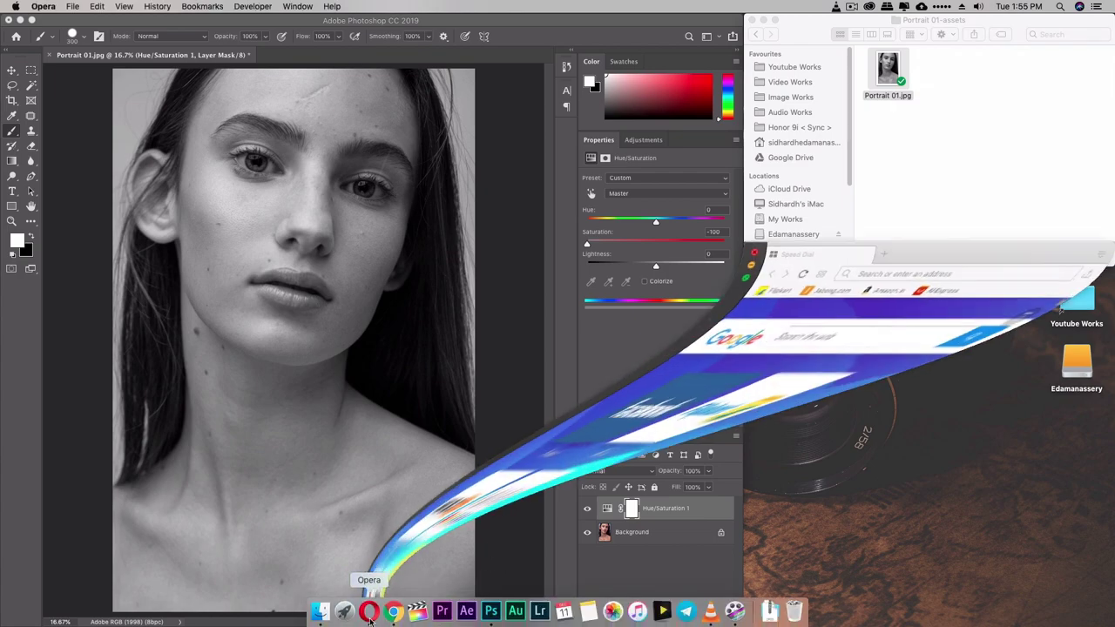
{"action": "key", "text": "super+v"}
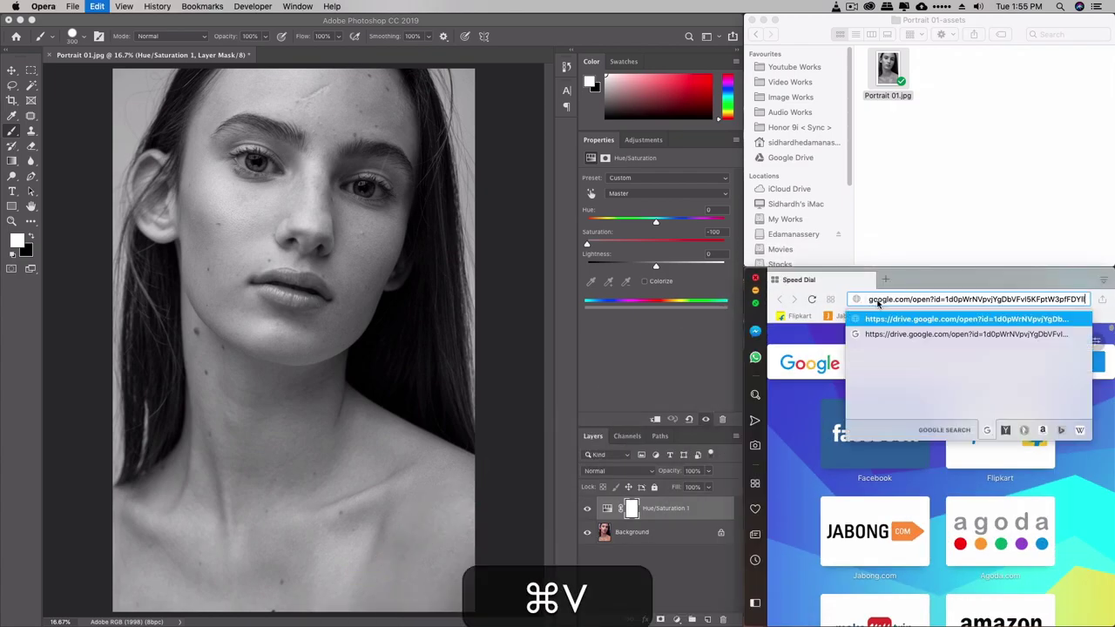
{"action": "key", "text": "Return"}
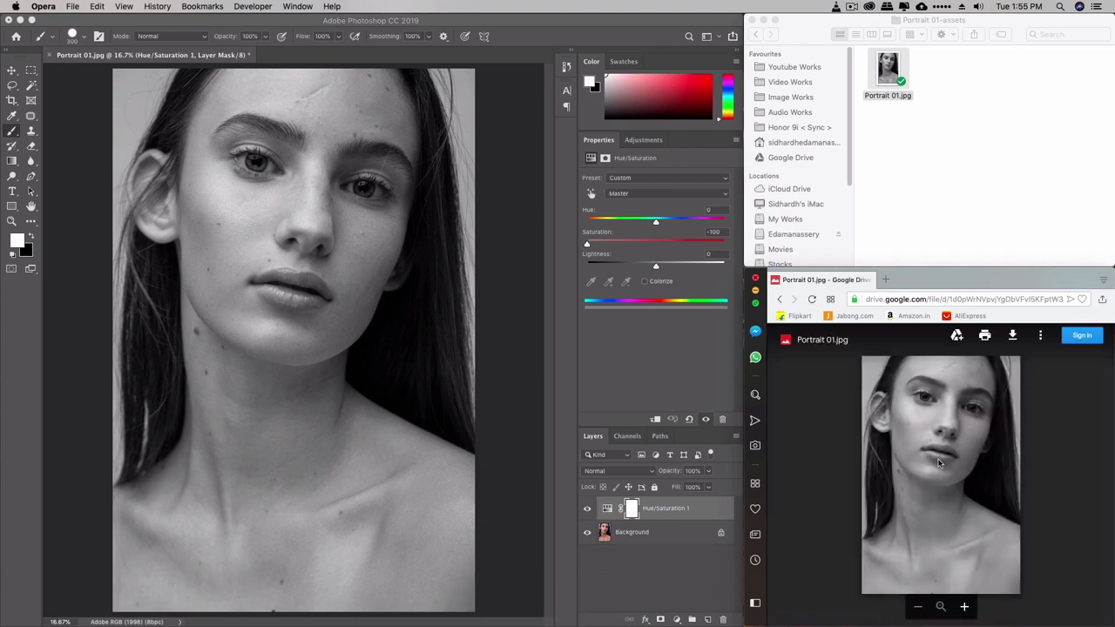
{"action": "left_click", "coordinate": [527, 375]}
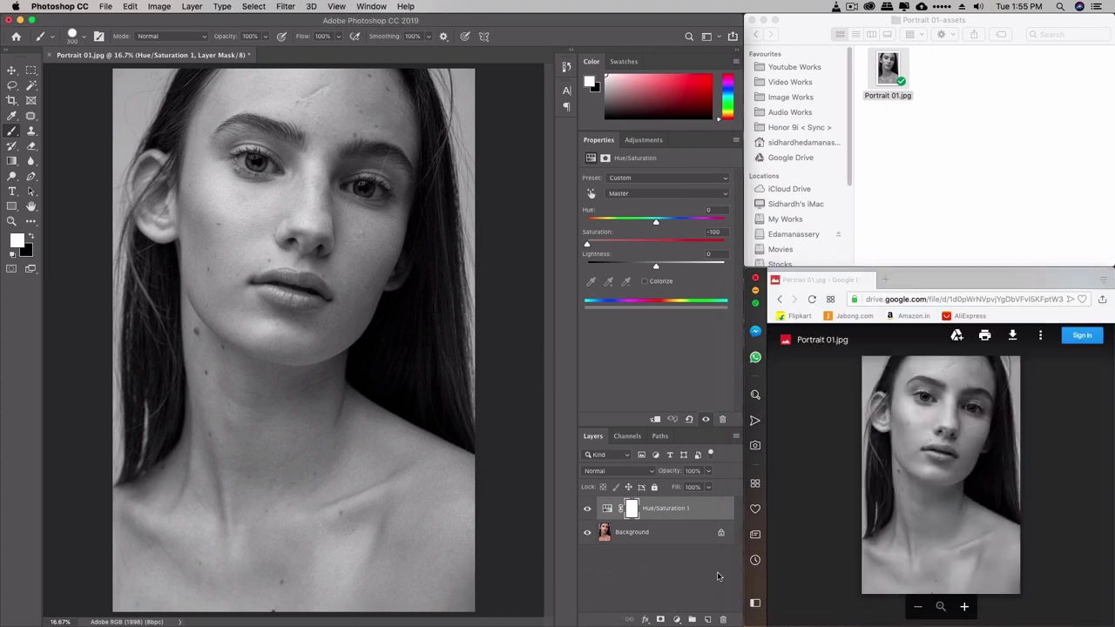
Paint a white 2 on a new layer, export with F9, and reload the Drive preview in Opera.
{"action": "left_click", "coordinate": [707, 619]}
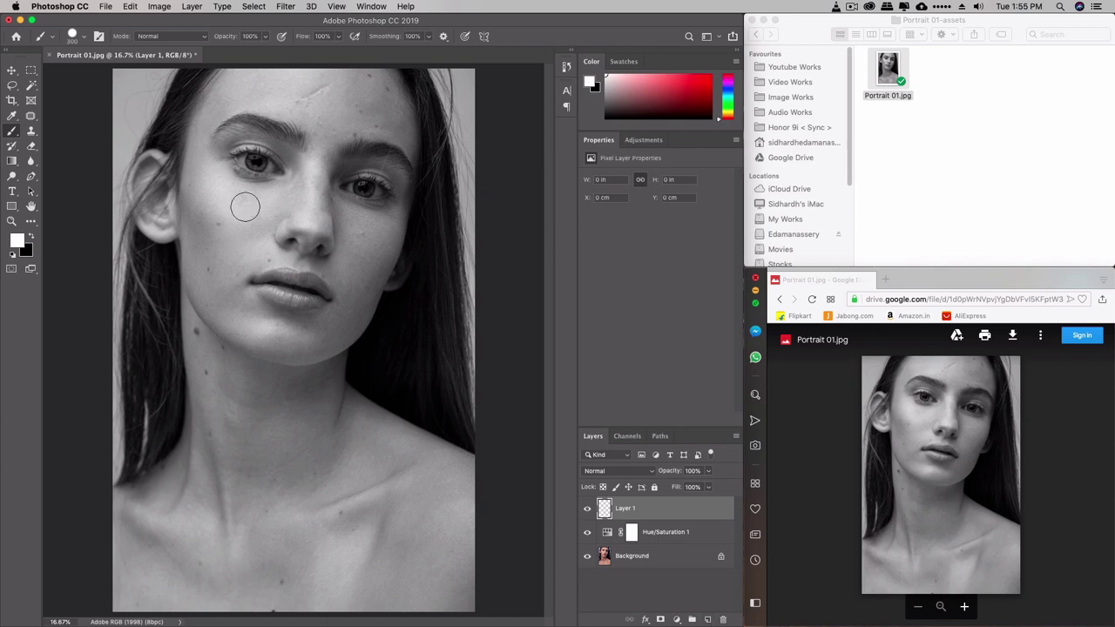
{"action": "left_click_drag", "start_coordinate": [209, 210], "coordinate": [267, 370]}
{"action": "left_click_drag", "start_coordinate": [233, 441], "coordinate": [413, 428]}
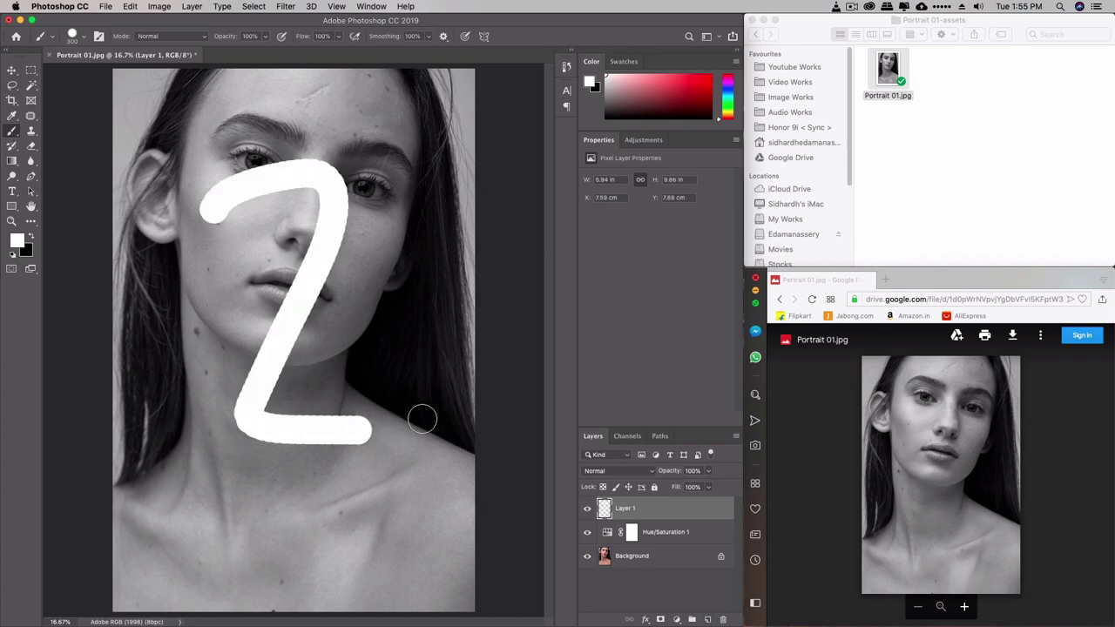
{"action": "key", "text": "F9"}
{"action": "left_click", "coordinate": [893, 70]}
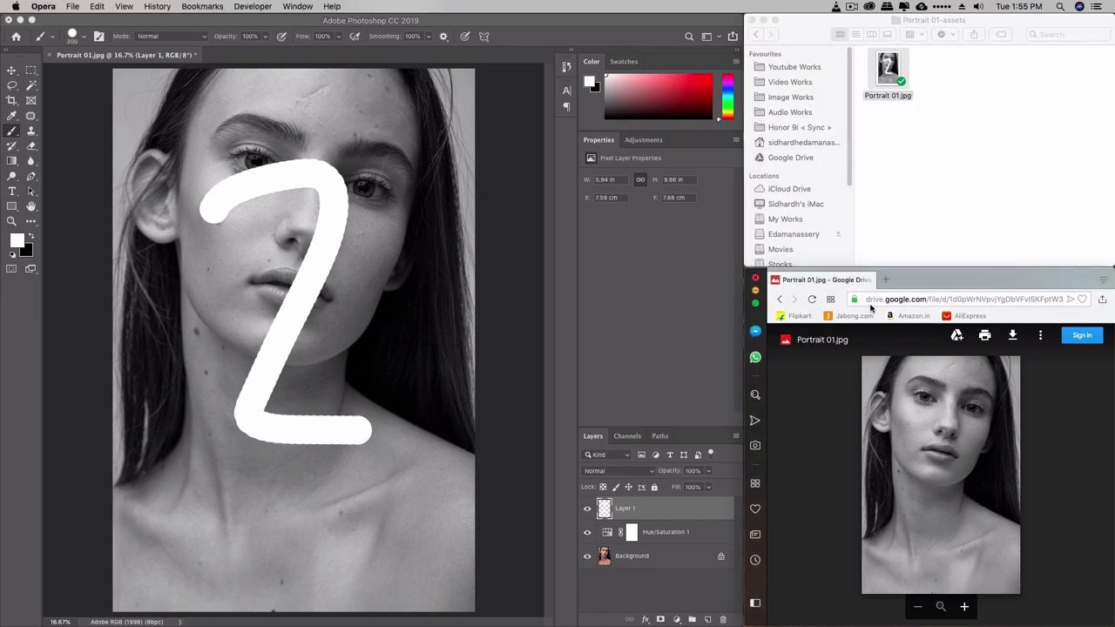
{"action": "left_click", "coordinate": [811, 299]}
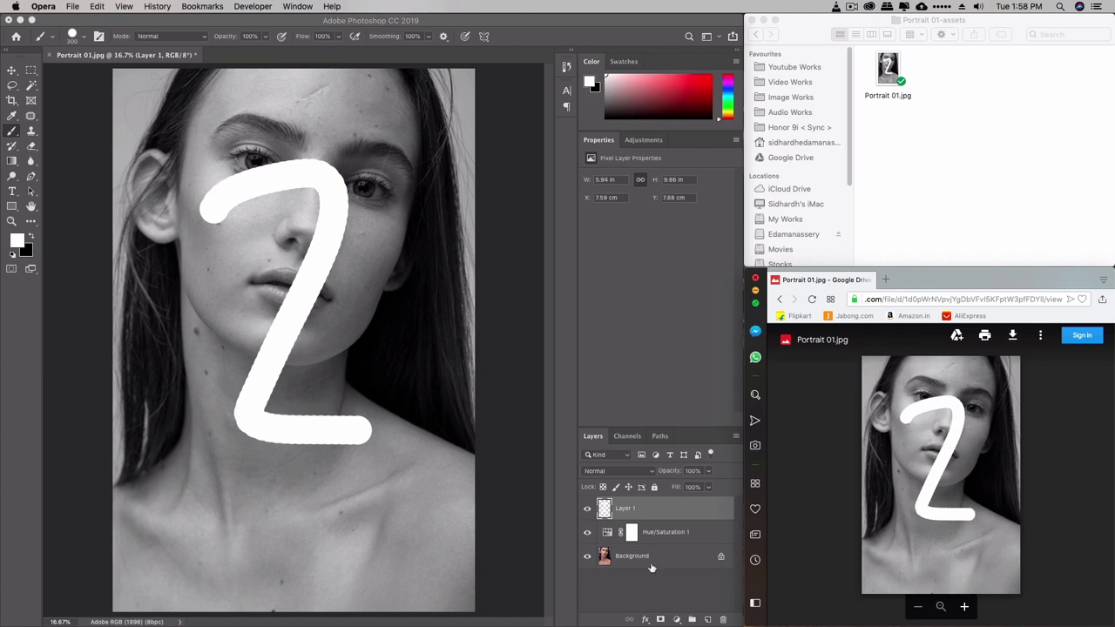
Export the portrait with the 3 via F9, reload the Drive preview, then hide the 3's layer.
{"action": "left_click", "coordinate": [710, 619]}
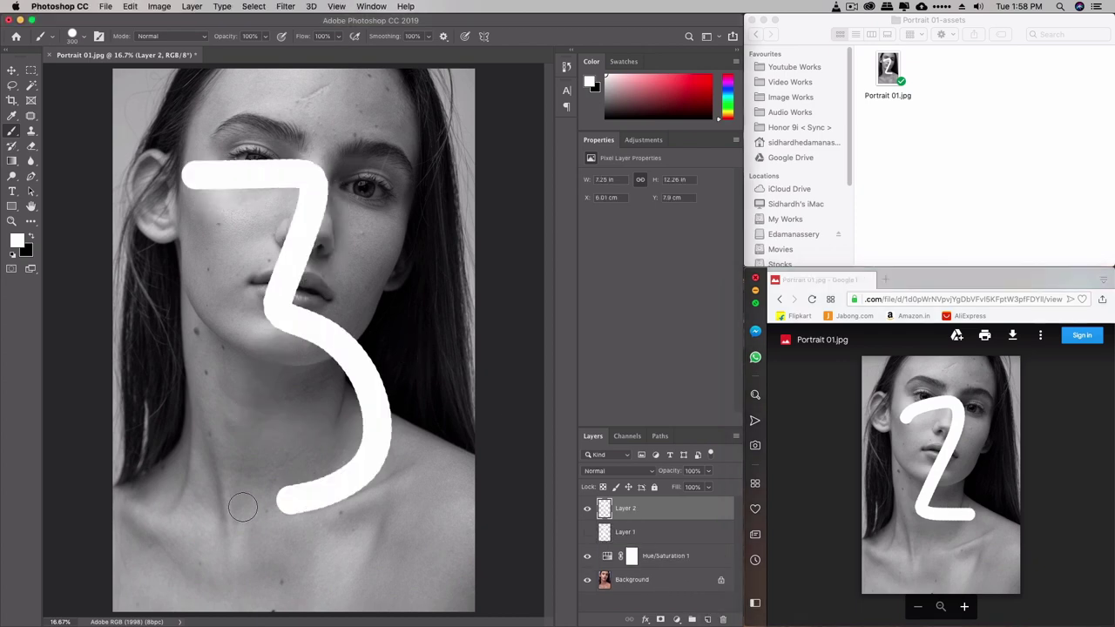
{"action": "key", "text": "F9"}
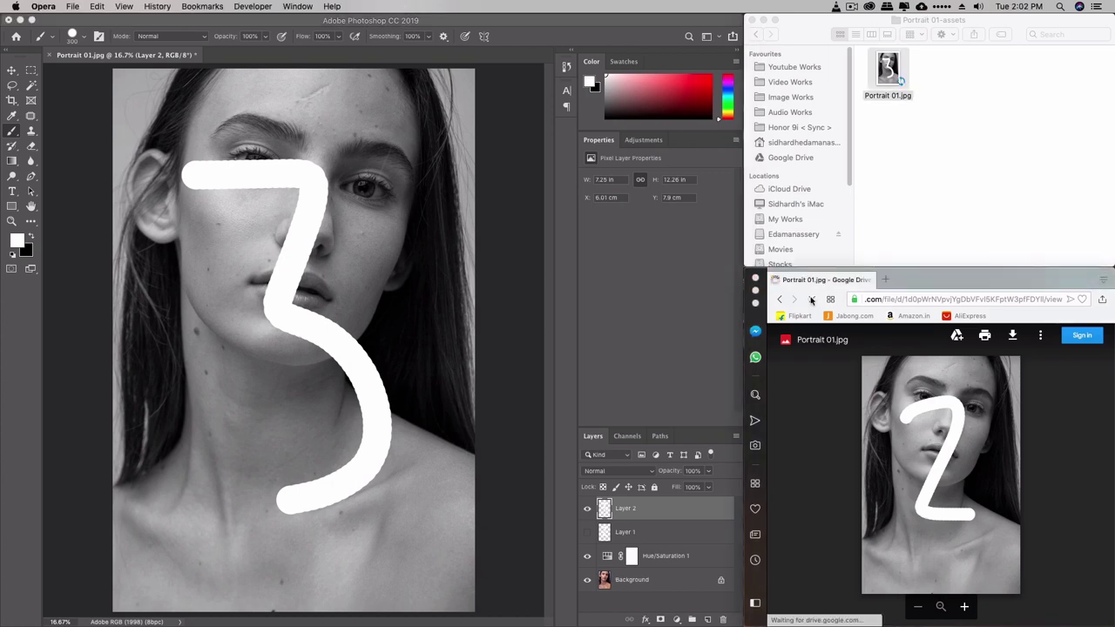
{"action": "left_click", "coordinate": [812, 299]}
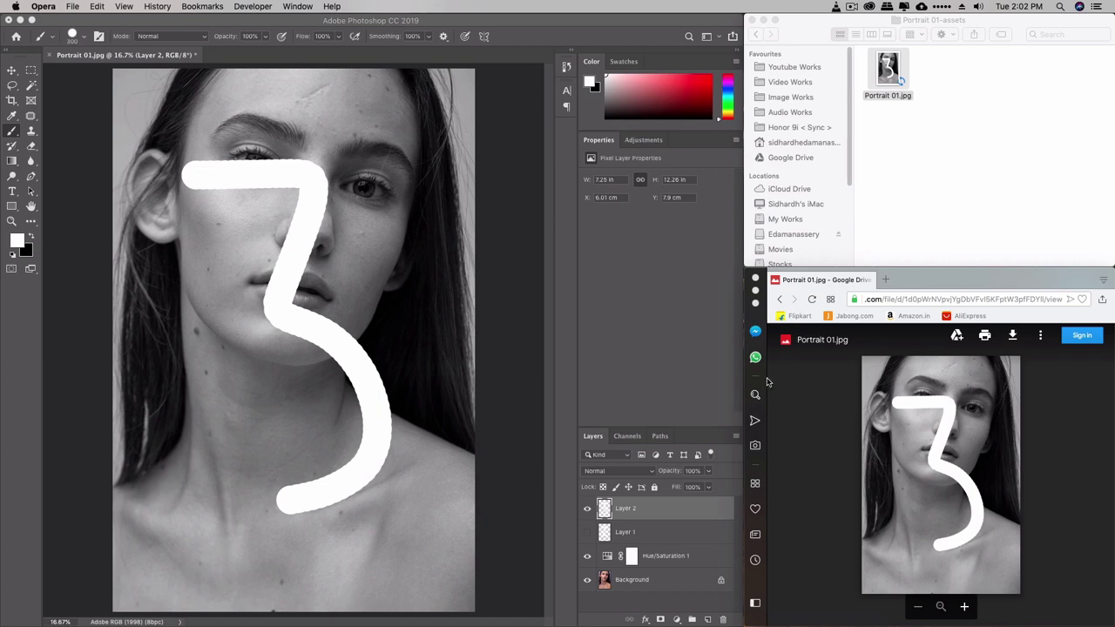
{"action": "left_click", "coordinate": [587, 508]}
Brush a large white 4 on Layer 3, export with F9, and reload Opera's Drive preview.
{"action": "left_click", "coordinate": [706, 620]}
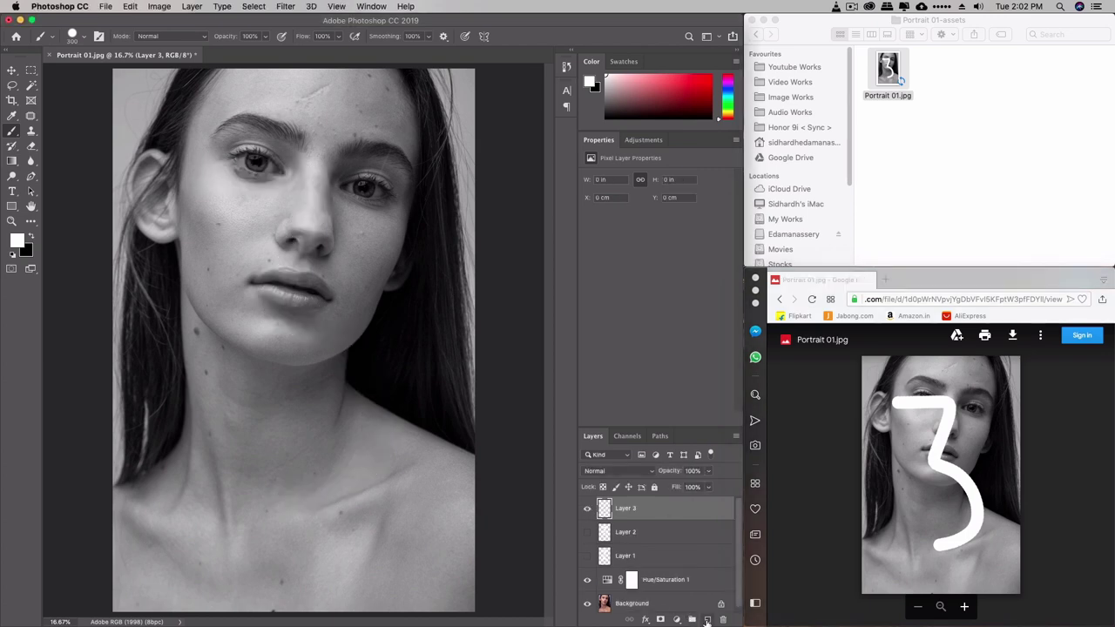
{"action": "key", "text": "super+z"}
{"action": "mouse_move", "coordinate": [345, 202]}
{"action": "left_mouse_down"}
{"action": "mouse_move", "coordinate": [198, 421]}
{"action": "mouse_move", "coordinate": [445, 362]}
{"action": "mouse_move", "coordinate": [438, 337]}
{"action": "mouse_move", "coordinate": [319, 586]}
{"action": "left_mouse_up"}
{"action": "key", "text": "F9"}
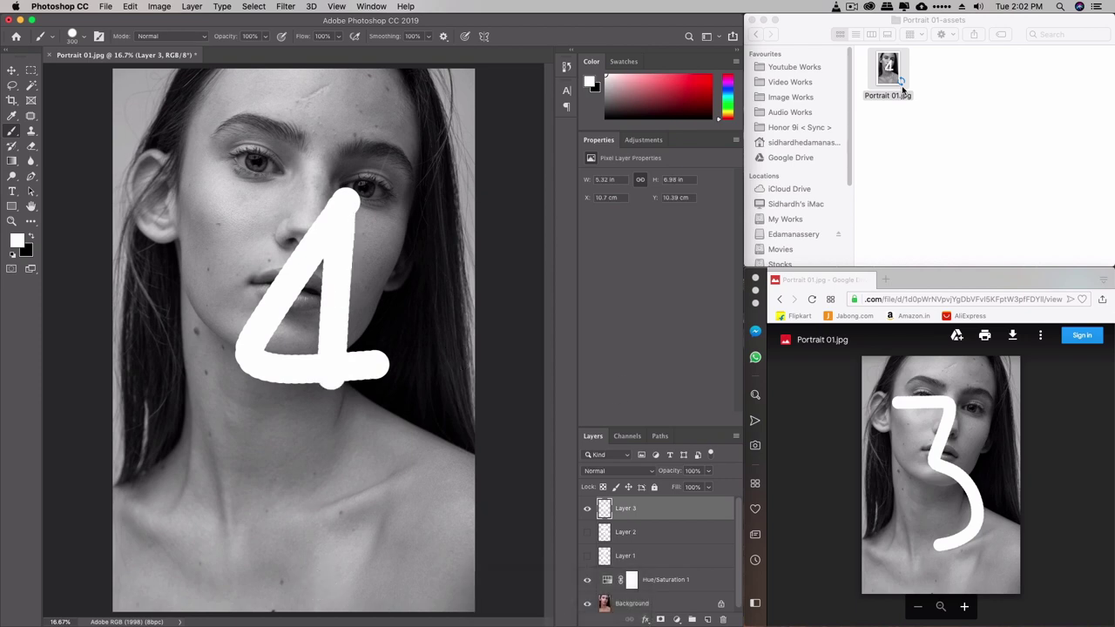
{"action": "left_click", "coordinate": [813, 300]}
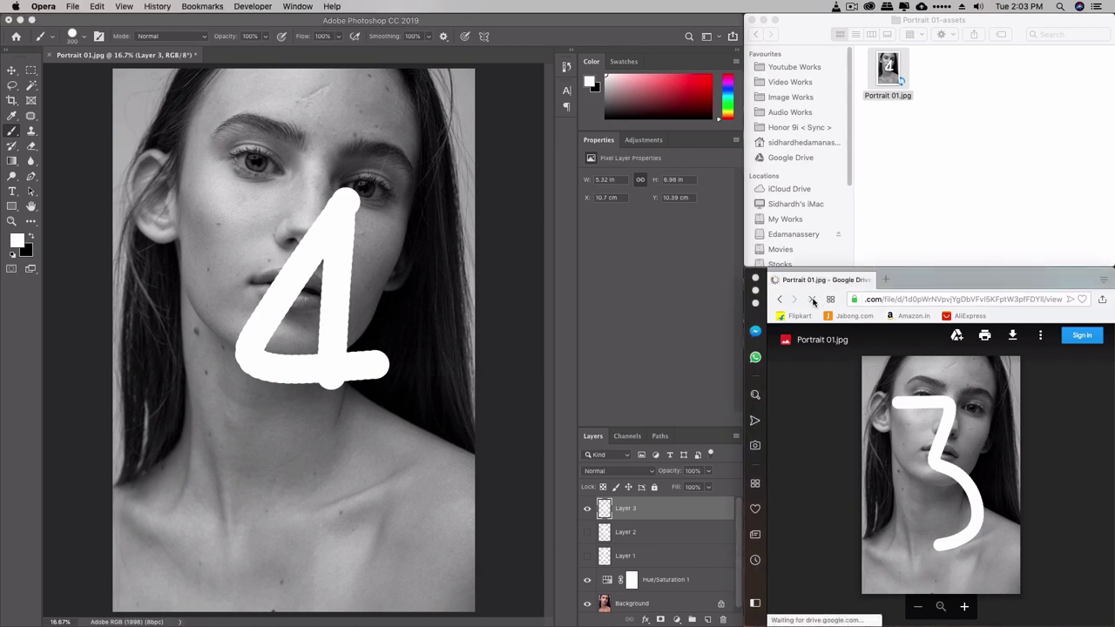